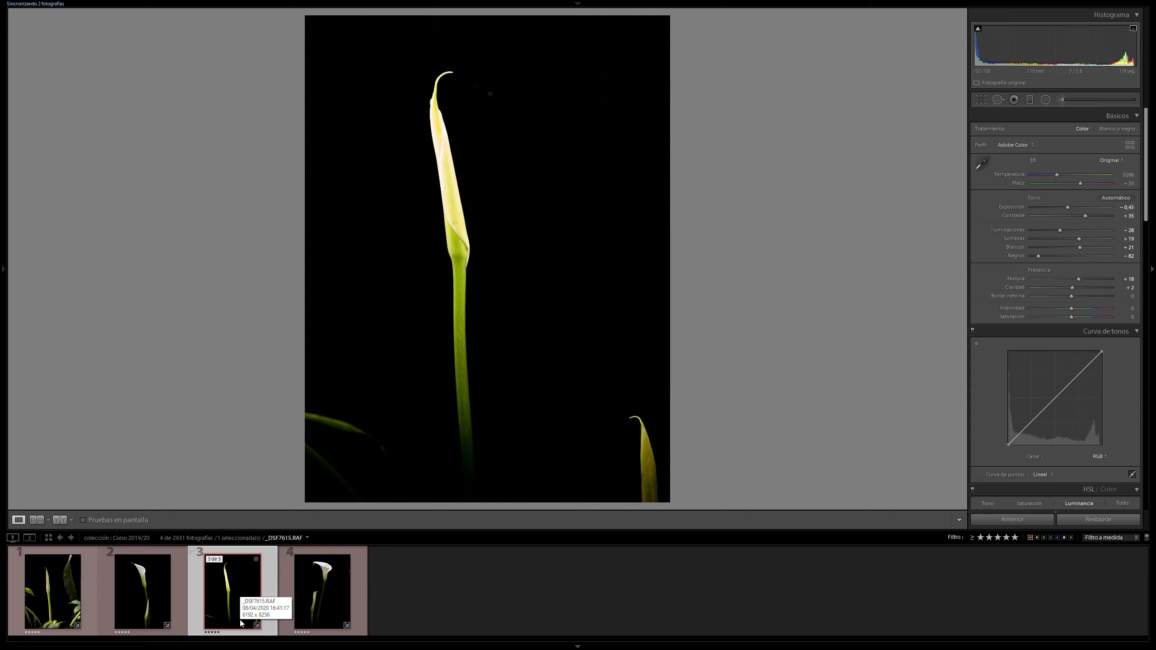
Step: Select only the two photos of closed calla flowers, _DSF7567.RAF and _DSF7615.RAF, with _DSF7567.RAF as the active photo
{"action": "left_click", "coordinate": [463, 582]}
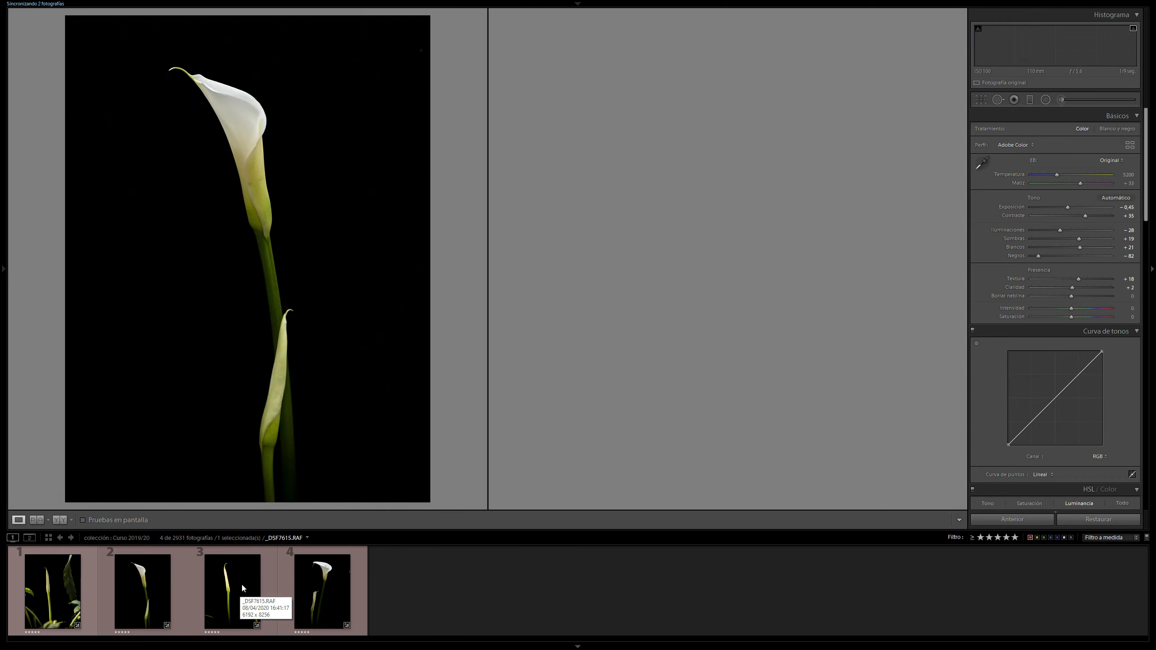
{"action": "left_click", "coordinate": [59, 590]}
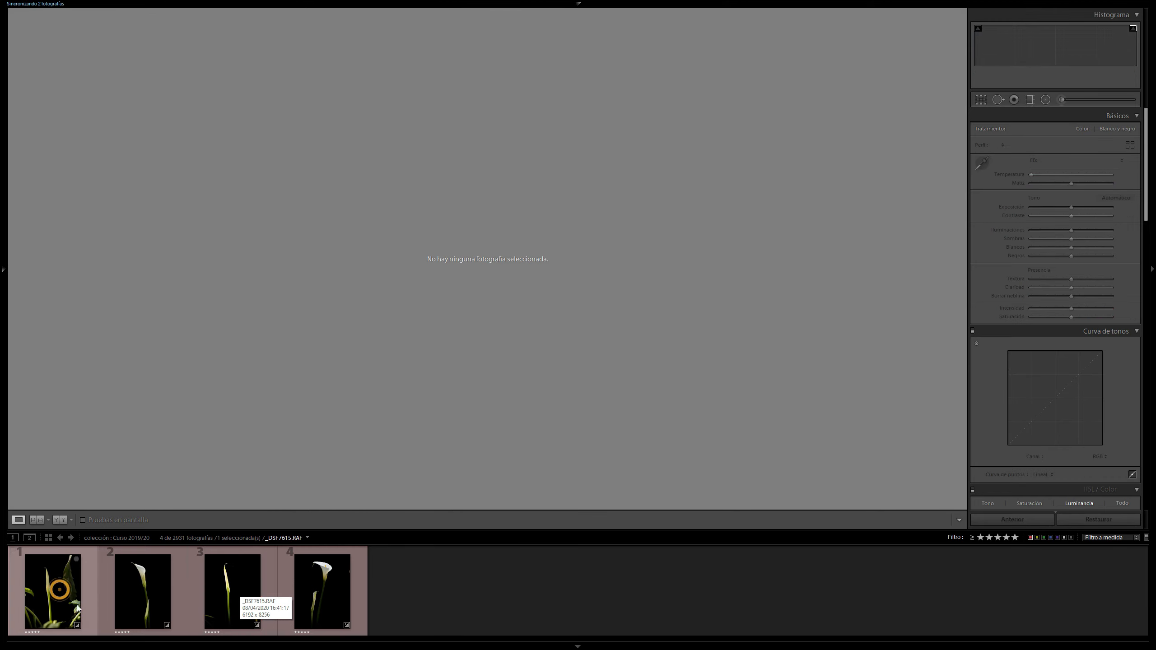
{"action": "left_click", "coordinate": [55, 597]}
{"action": "left_click", "coordinate": [333, 600], "text": "ctrl"}
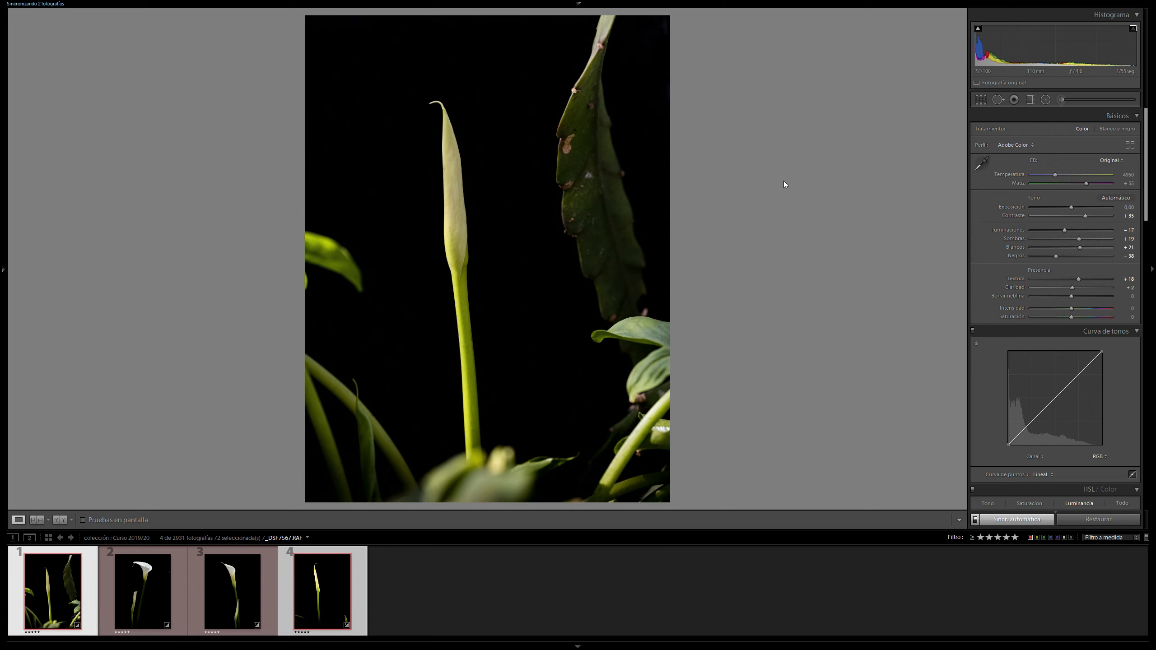
Step: Show the two selected photos side by side in the Library module's Survey view
{"action": "key", "text": "shift+f"}
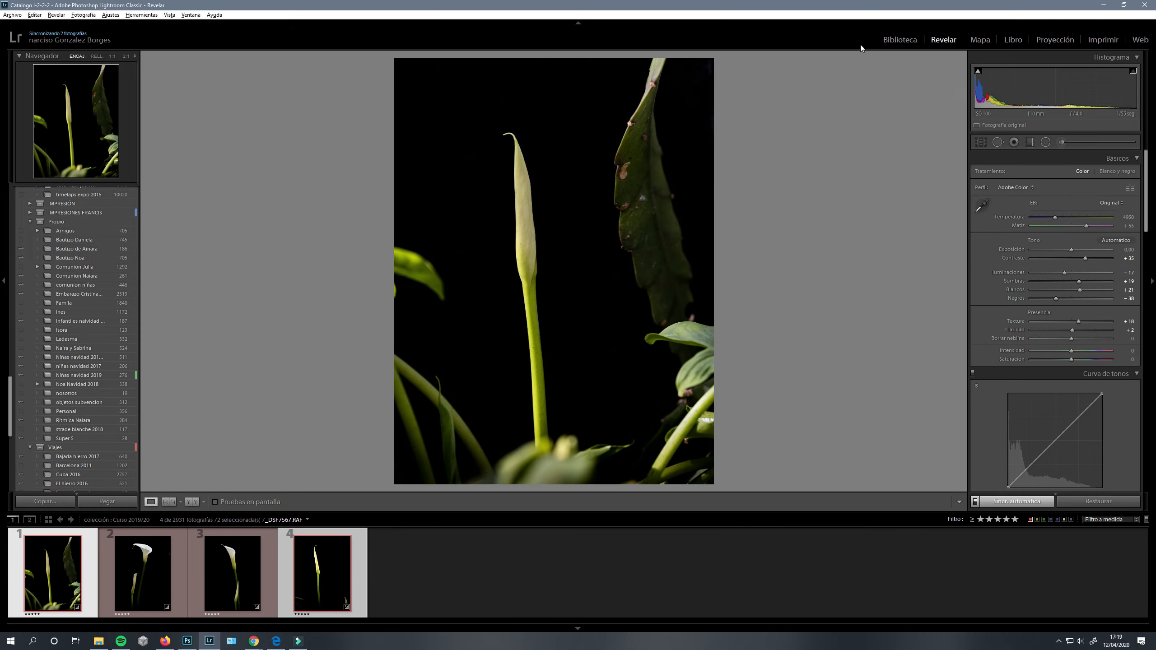
{"action": "left_click", "coordinate": [905, 42]}
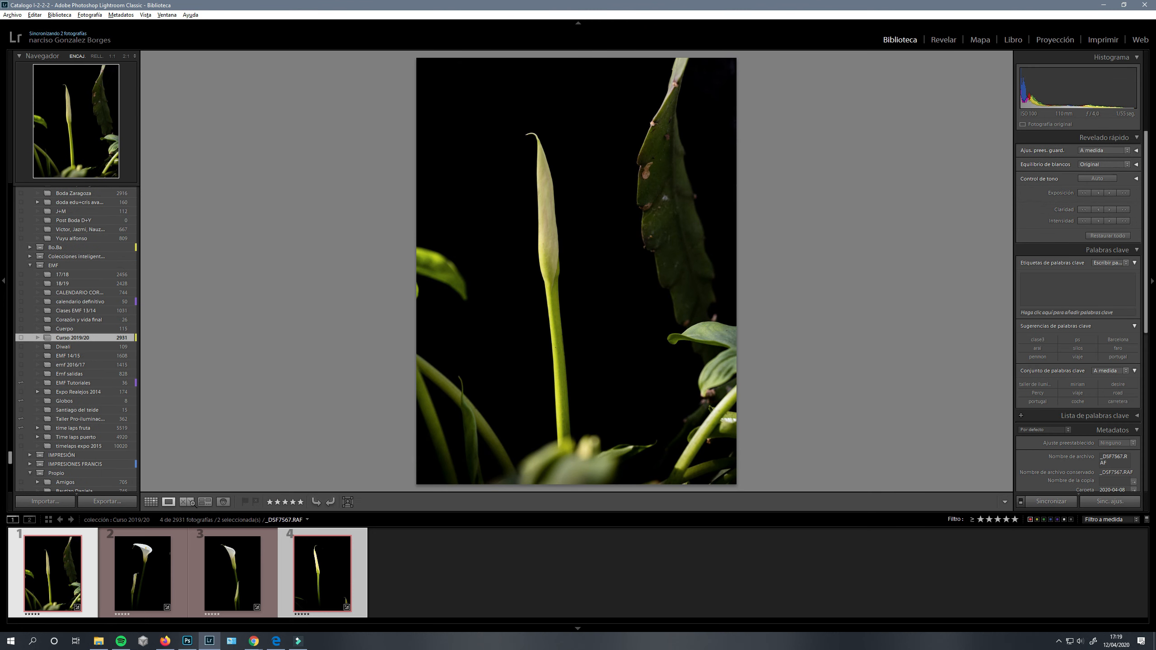
{"action": "left_click", "coordinate": [206, 502]}
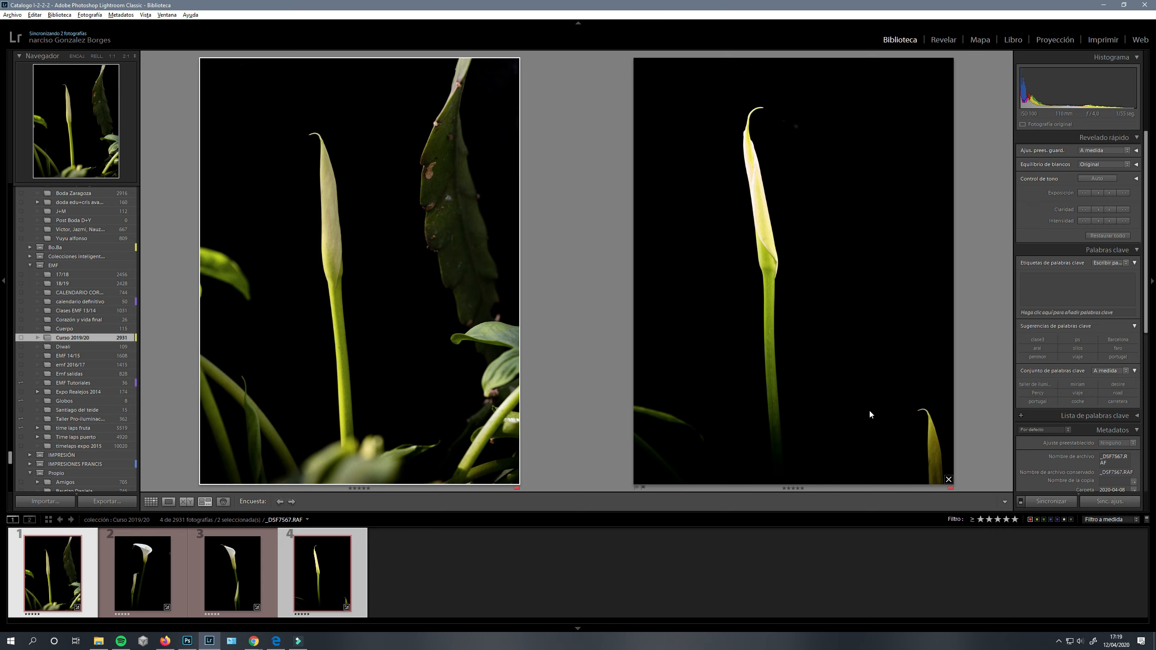
Step: Open the two selected photos as layers of a single document in Photoshop
{"action": "right_click", "coordinate": [403, 237]}
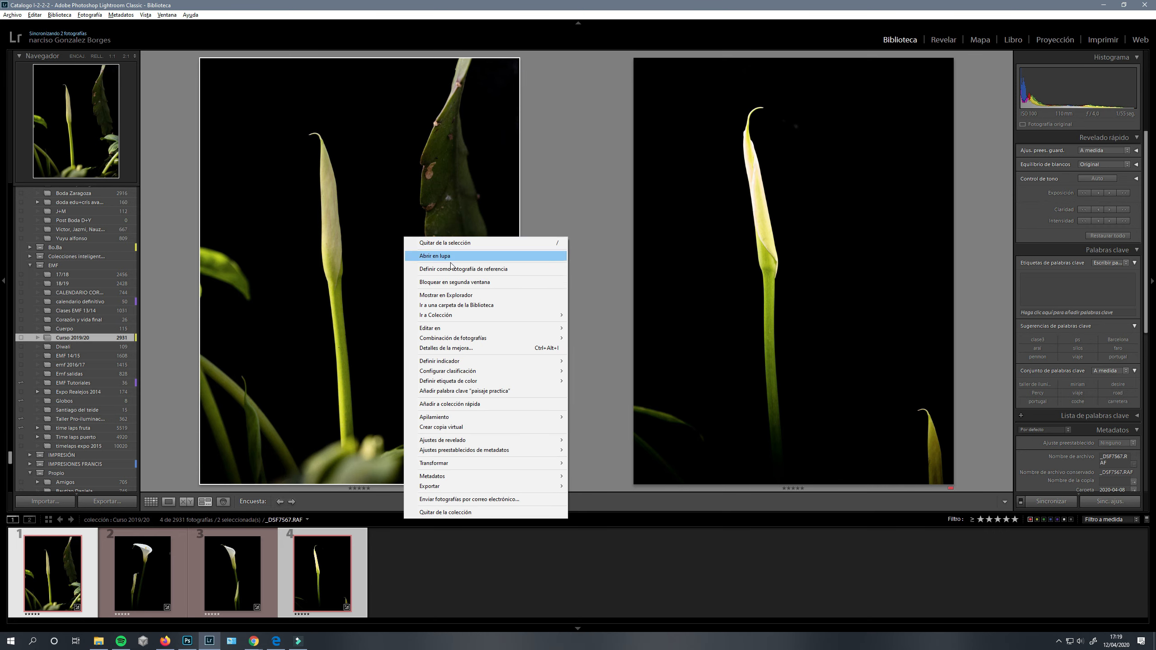
{"action": "mouse_move", "coordinate": [558, 331]}
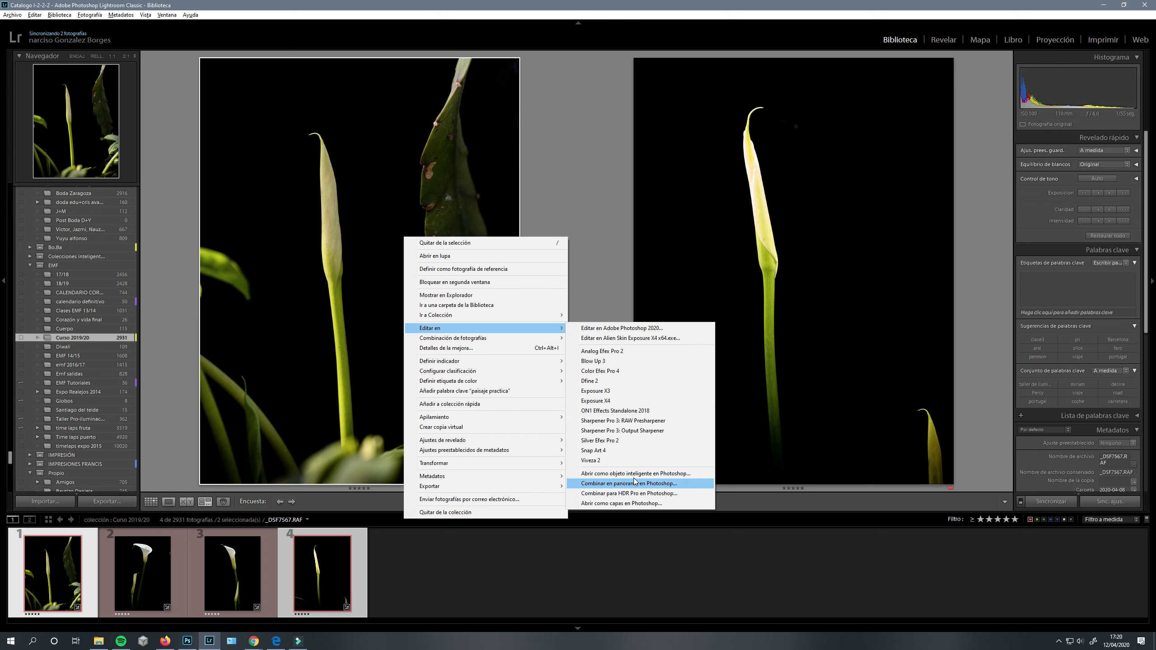
{"action": "left_click", "coordinate": [631, 504]}
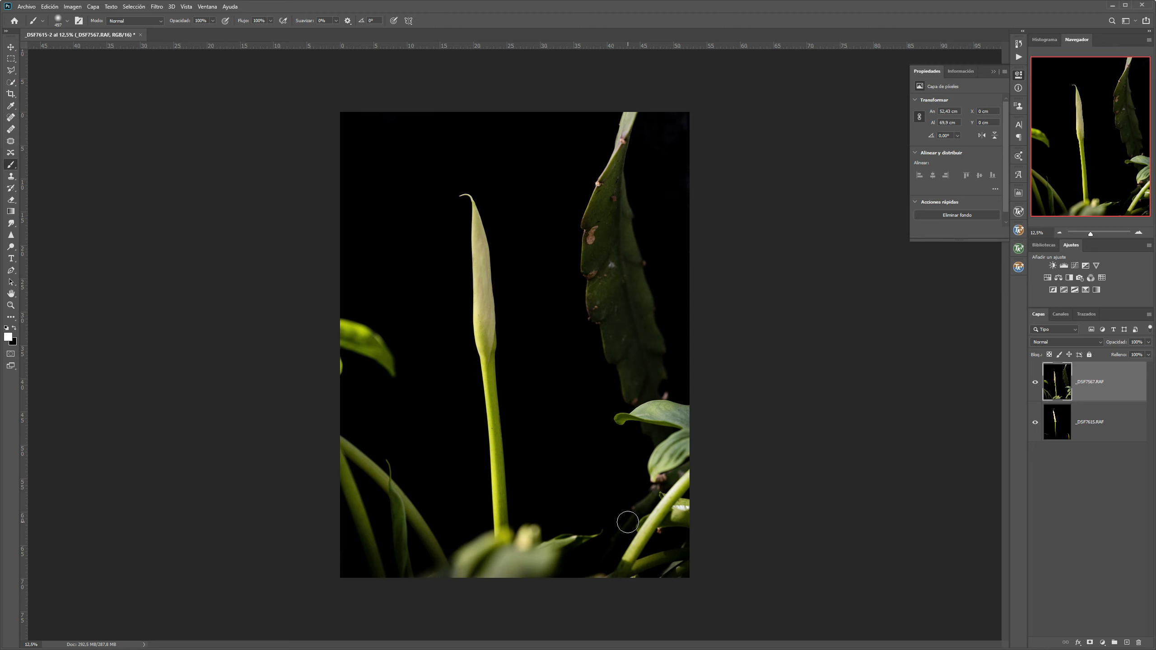
Step: Make a rectangular selection of about 20 × 52 cm around the central flower and stem on the _DSF7567.RAF layer
{"action": "key", "text": "f"}
{"action": "left_click_drag", "start_coordinate": [619, 374], "coordinate": [563, 370]}
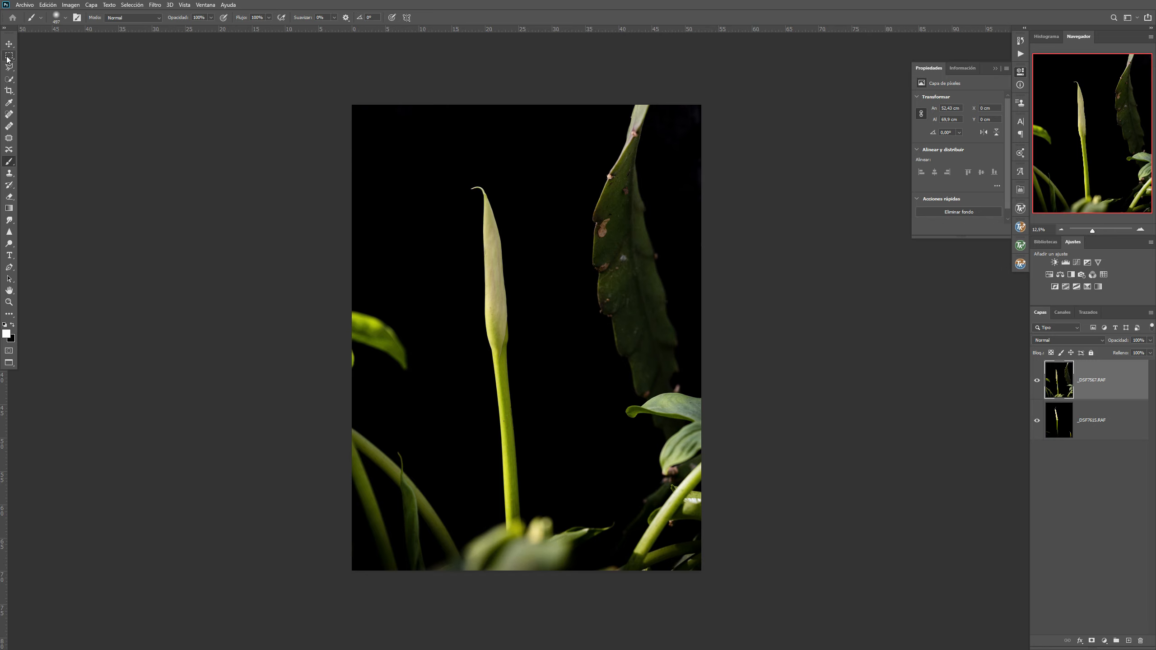
{"action": "left_click_drag", "start_coordinate": [9, 58], "coordinate": [36, 58]}
{"action": "left_click_drag", "start_coordinate": [435, 171], "coordinate": [568, 518]}
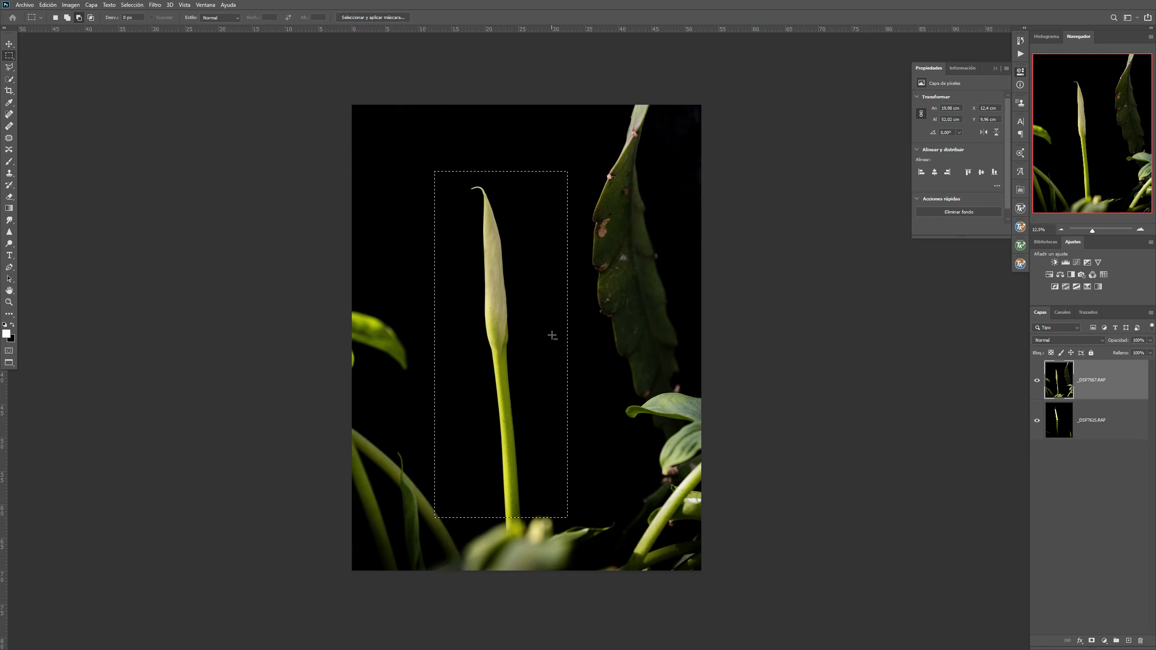
Step: Turn the selection into a layer mask on the _DSF7567.RAF layer and check the cut-out with the lower layer hidden, then shown again
{"action": "left_click", "coordinate": [1093, 641]}
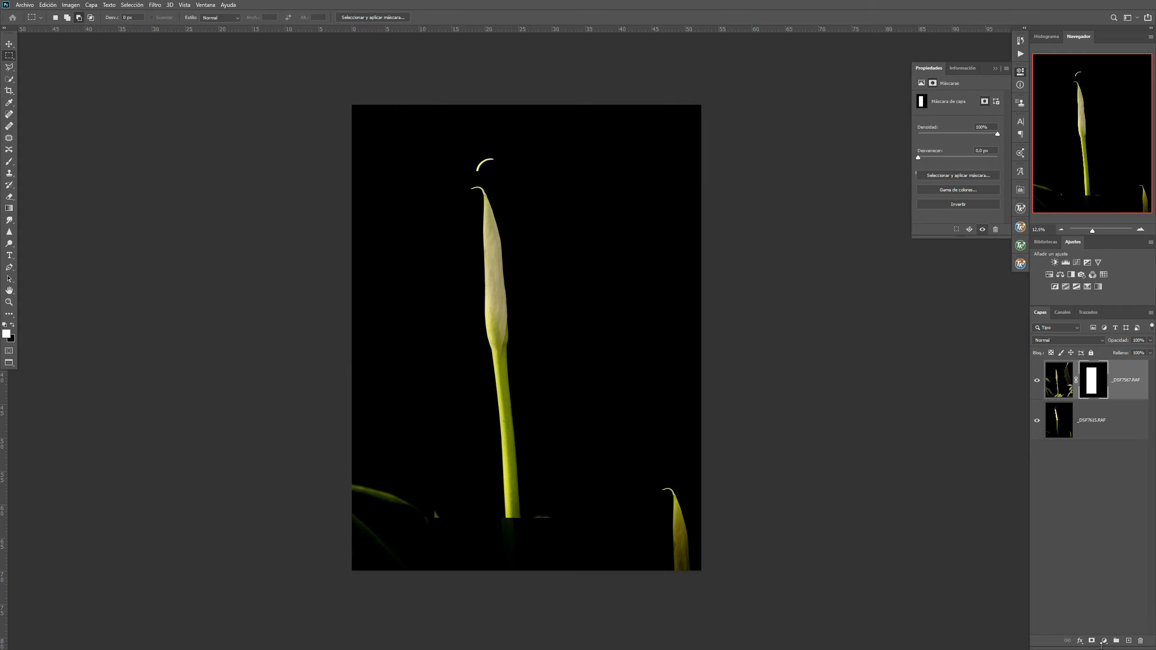
{"action": "left_click", "coordinate": [1037, 421]}
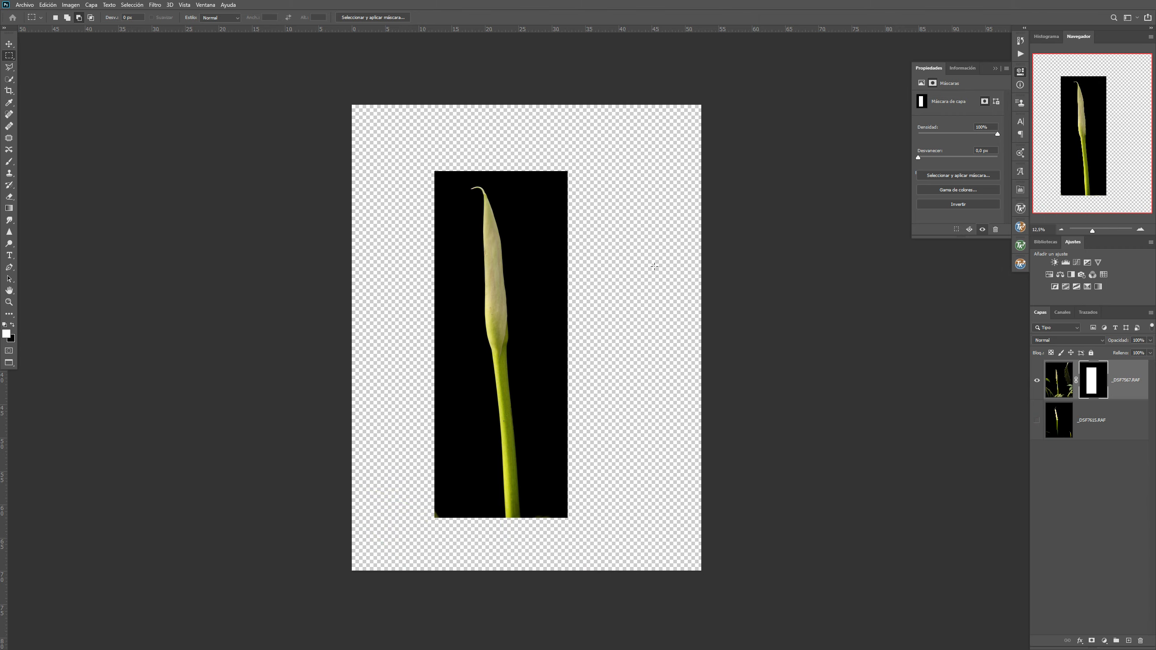
{"action": "left_click", "coordinate": [1037, 420]}
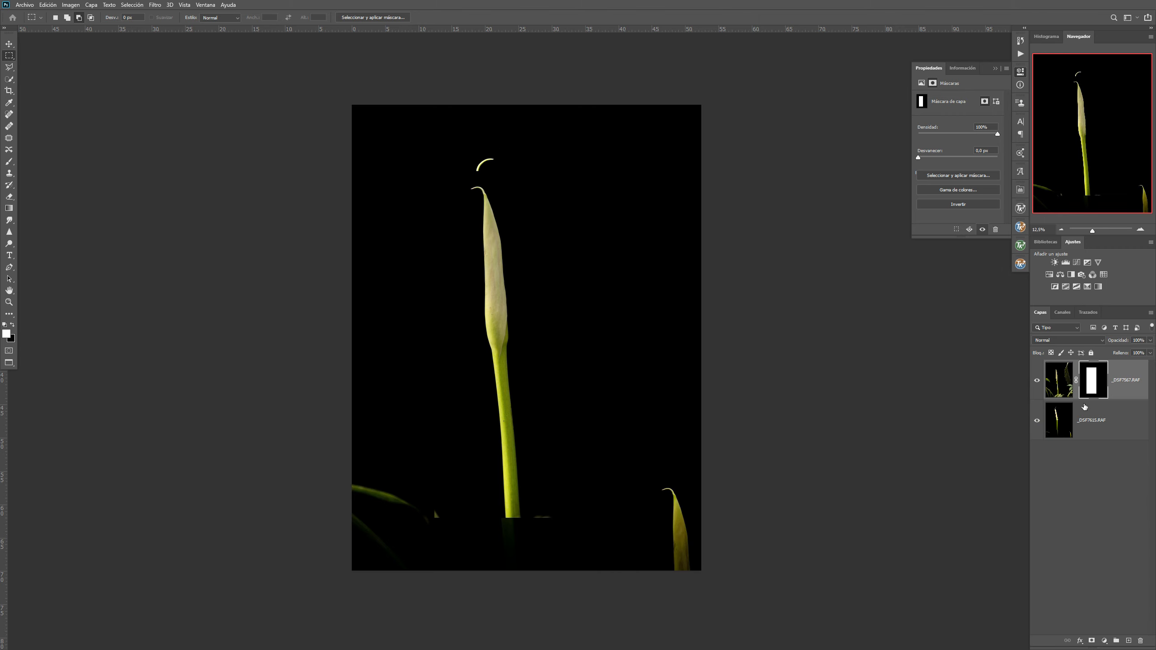
Step: Move the masked flower down and to the right of the other flower, so its stem runs off the image's lower edge
{"action": "key", "text": "v"}
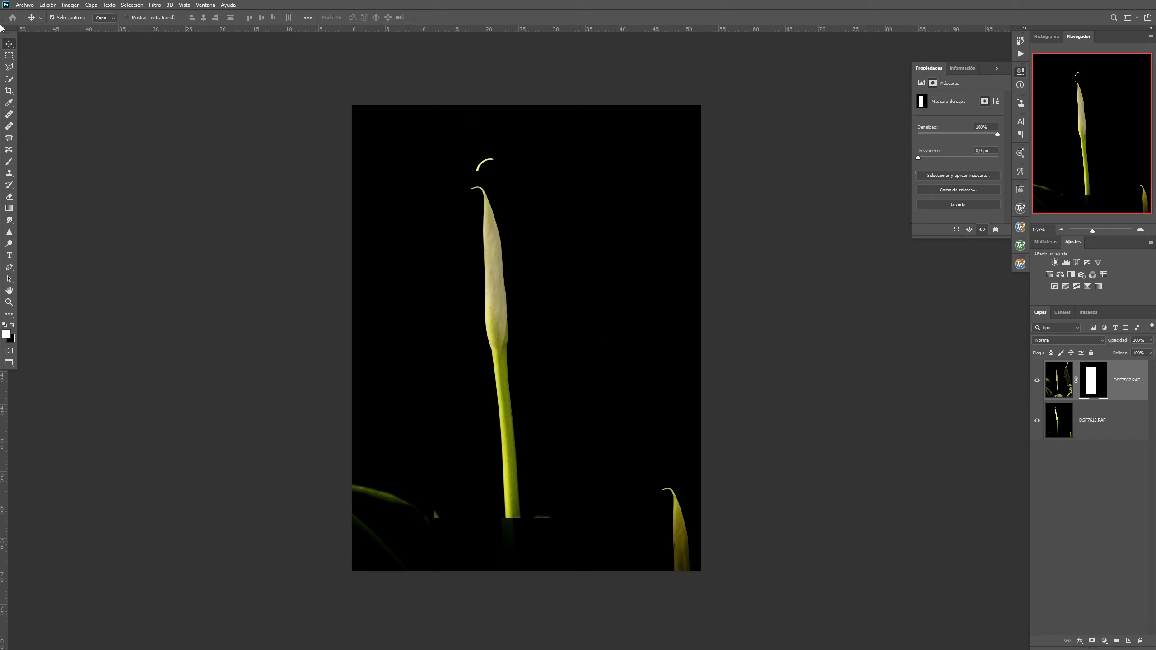
{"action": "left_click", "coordinate": [9, 45]}
{"action": "left_click_drag", "start_coordinate": [504, 311], "coordinate": [584, 417]}
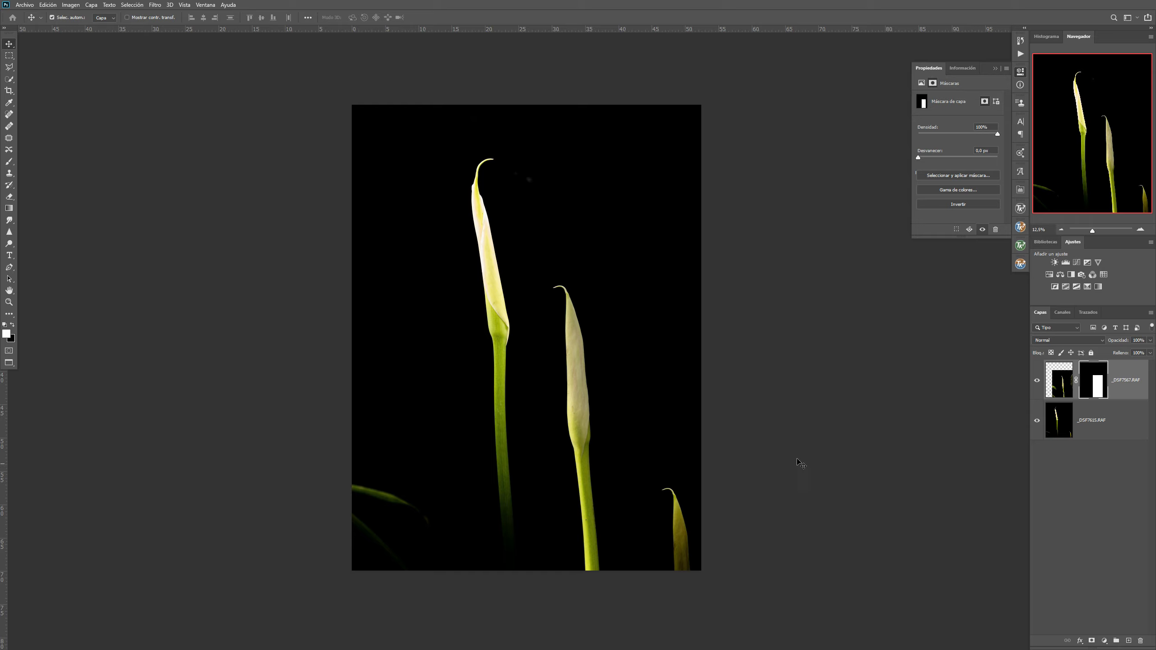
Step: Add a solid colour fill layer in black (000000) and place it between the two photo layers
{"action": "left_click", "coordinate": [1104, 642]}
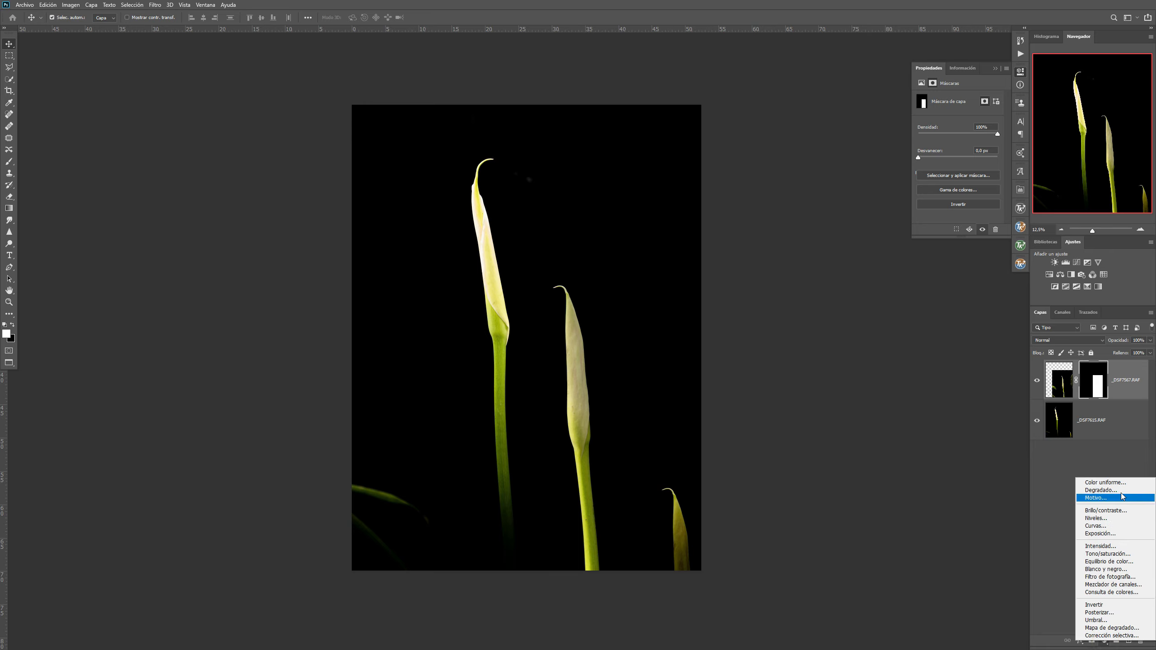
{"action": "left_click", "coordinate": [1098, 484]}
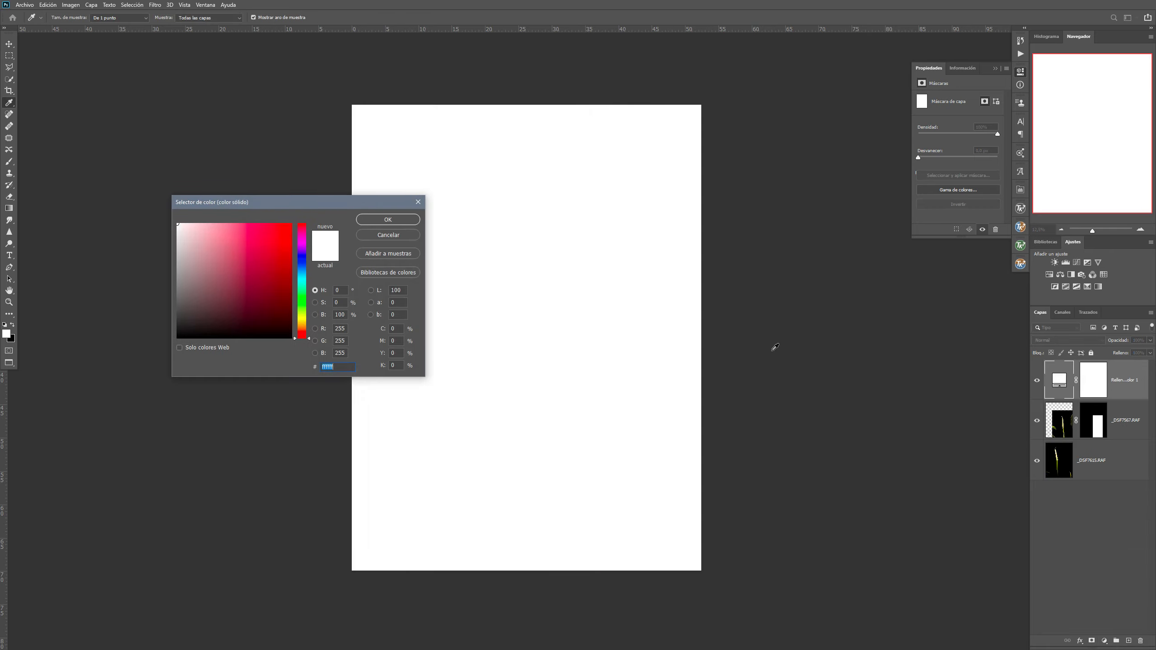
{"action": "type", "text": "000000"}
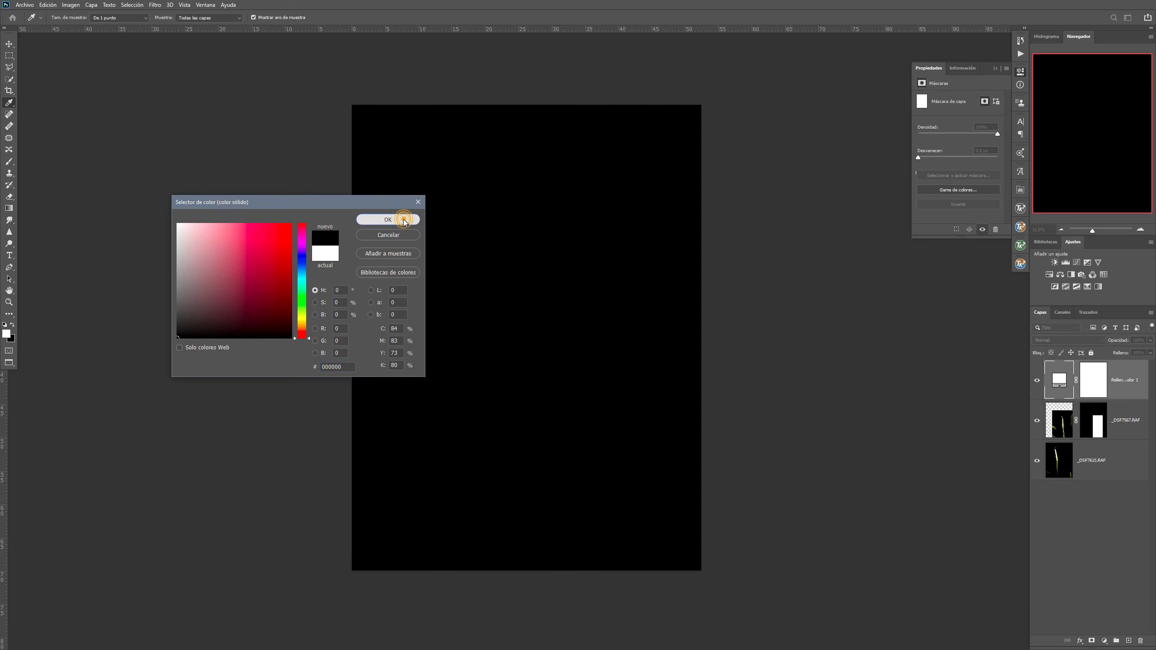
{"action": "left_click", "coordinate": [388, 220]}
{"action": "left_click_drag", "start_coordinate": [1068, 384], "coordinate": [1059, 468]}
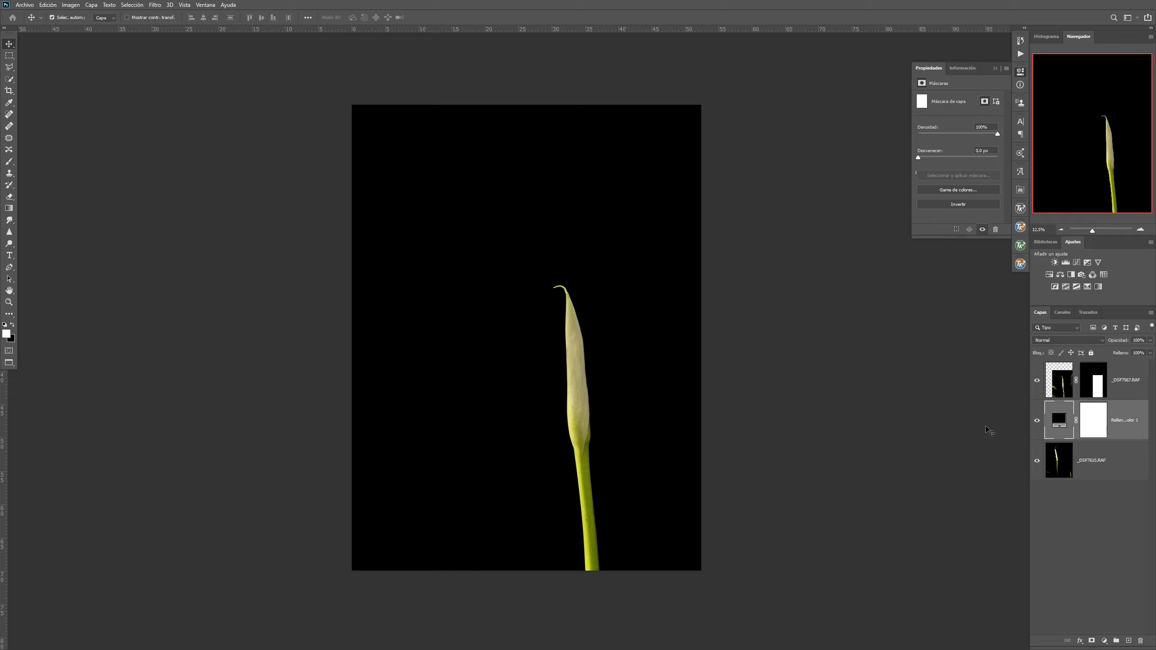
Step: Invert the fill layer's mask and brush white over the small flower at lower right and the leaves at lower left
{"action": "left_click", "coordinate": [1093, 423]}
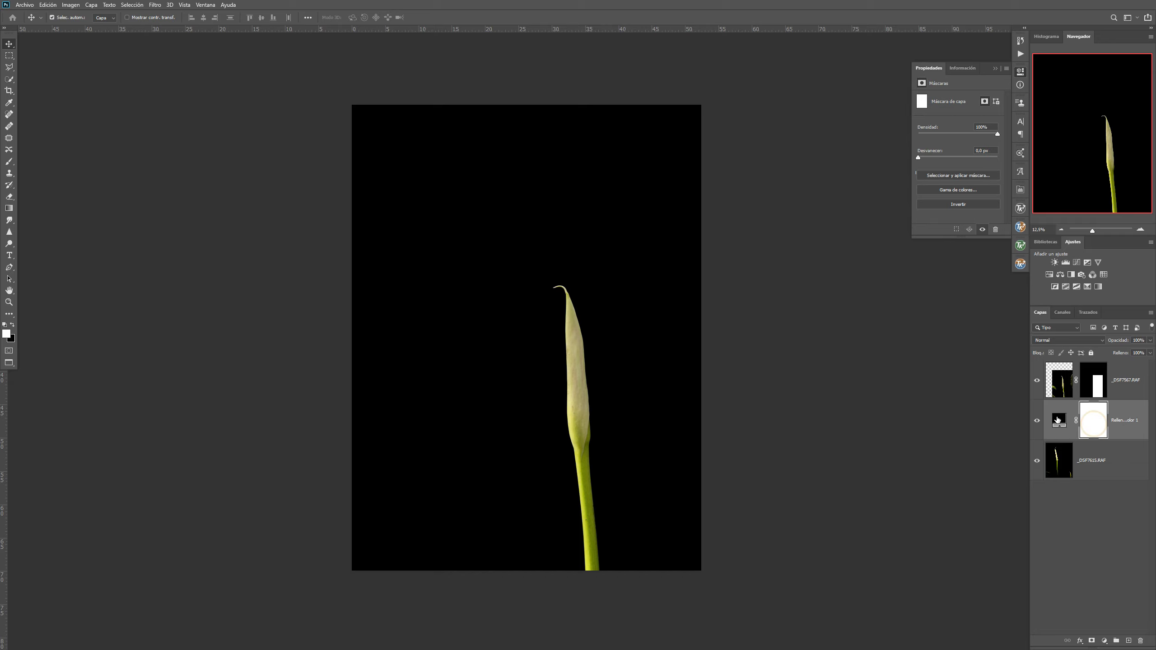
{"action": "key", "text": "ctrl+i"}
{"action": "key", "text": "b"}
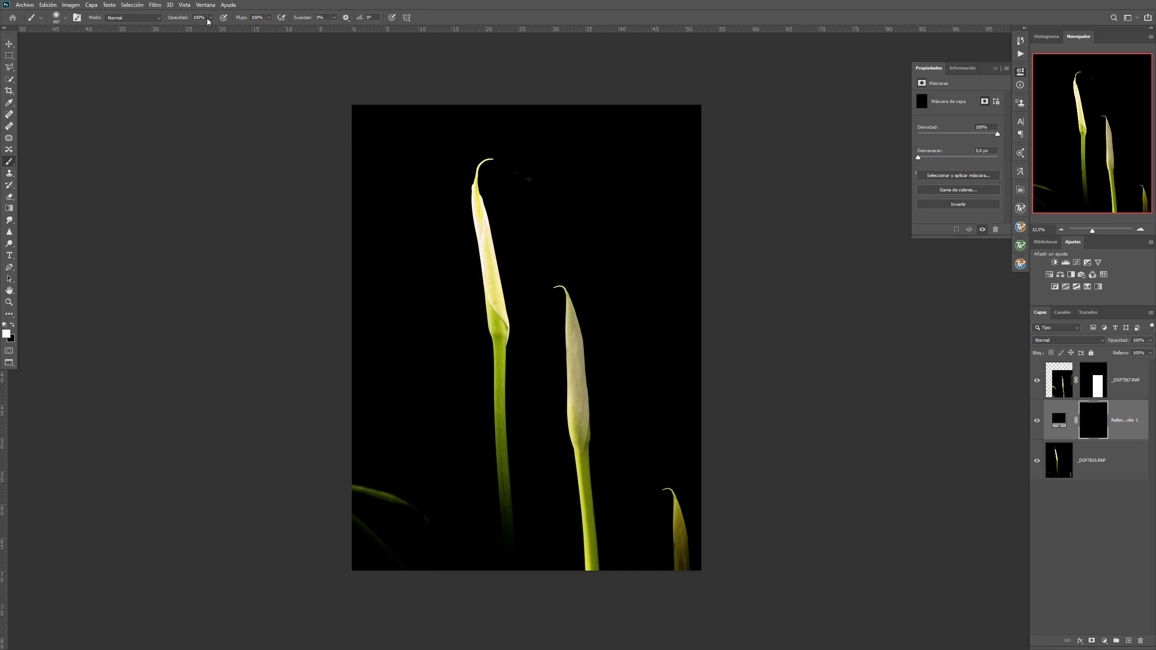
{"action": "mouse_move", "coordinate": [663, 486]}
{"action": "left_mouse_down"}
{"action": "mouse_move", "coordinate": [672, 569]}
{"action": "mouse_move", "coordinate": [692, 492]}
{"action": "left_mouse_up"}
{"action": "mouse_move", "coordinate": [361, 465]}
{"action": "left_mouse_down"}
{"action": "mouse_move", "coordinate": [350, 574]}
{"action": "mouse_move", "coordinate": [358, 545]}
{"action": "mouse_move", "coordinate": [369, 563]}
{"action": "mouse_move", "coordinate": [382, 543]}
{"action": "mouse_move", "coordinate": [420, 557]}
{"action": "mouse_move", "coordinate": [432, 529]}
{"action": "mouse_move", "coordinate": [434, 549]}
{"action": "mouse_move", "coordinate": [400, 548]}
{"action": "left_mouse_up"}
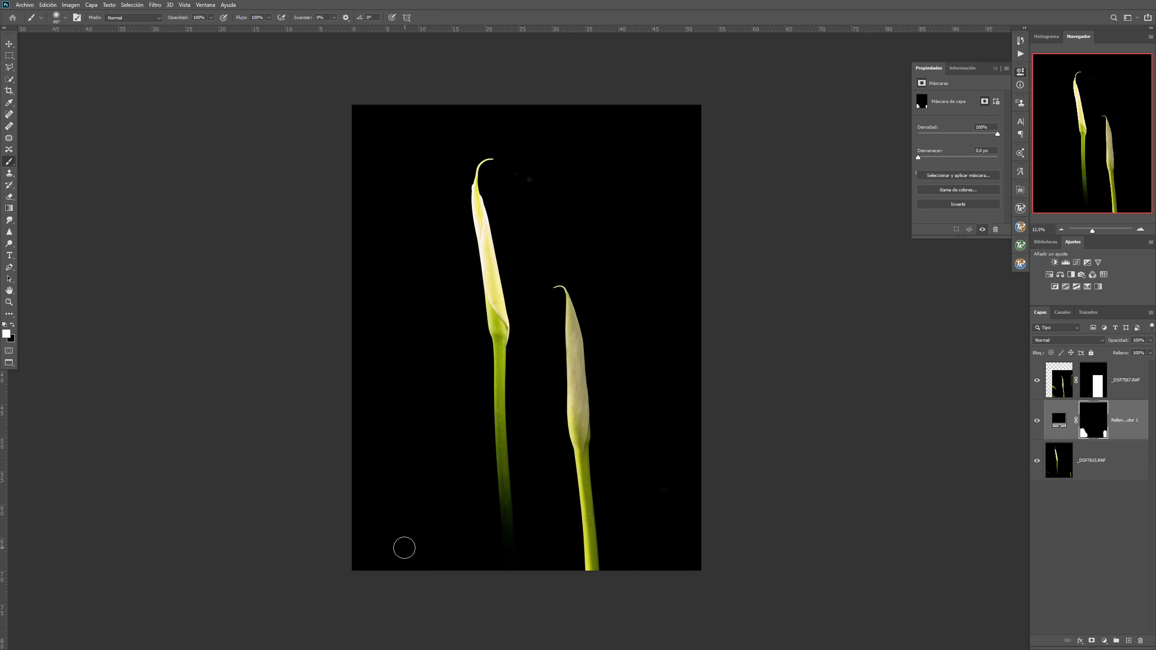
Step: Try deleting the fill layer and painting black over the small flower and the leaves directly on the _DSF7615.RAF layer
{"action": "left_click_drag", "start_coordinate": [1120, 432], "coordinate": [1141, 641]}
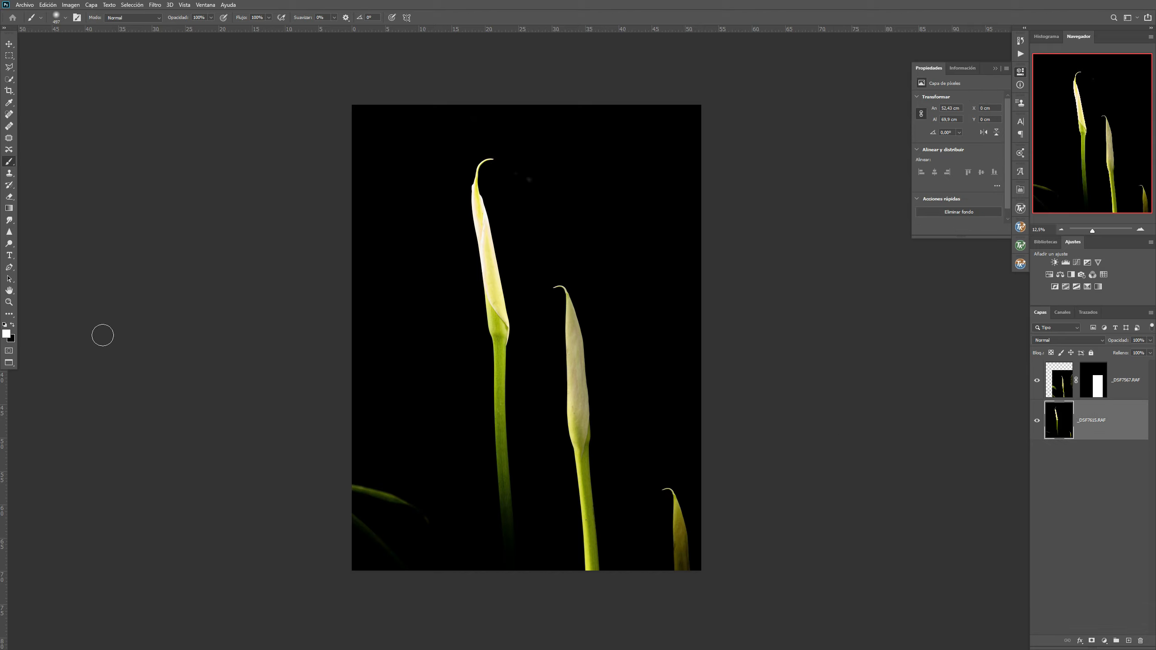
{"action": "left_click", "coordinate": [12, 324]}
{"action": "mouse_move", "coordinate": [676, 500]}
{"action": "left_mouse_down"}
{"action": "mouse_move", "coordinate": [674, 485]}
{"action": "mouse_move", "coordinate": [697, 554]}
{"action": "left_mouse_up"}
{"action": "mouse_move", "coordinate": [348, 491]}
{"action": "left_mouse_down"}
{"action": "mouse_move", "coordinate": [381, 476]}
{"action": "mouse_move", "coordinate": [394, 535]}
{"action": "mouse_move", "coordinate": [411, 543]}
{"action": "mouse_move", "coordinate": [428, 520]}
{"action": "left_mouse_up"}
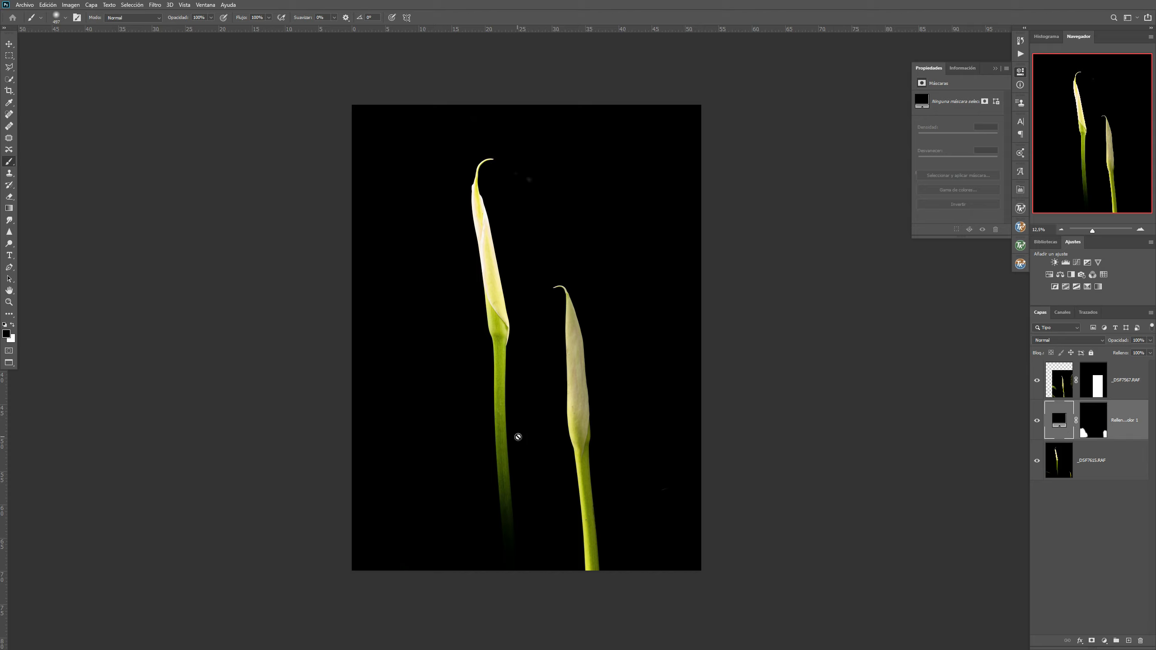
Step: Try to shrink the flower on the _DSF7567.RAF layer to about 74% with Free Transform
{"action": "left_click", "coordinate": [1052, 390]}
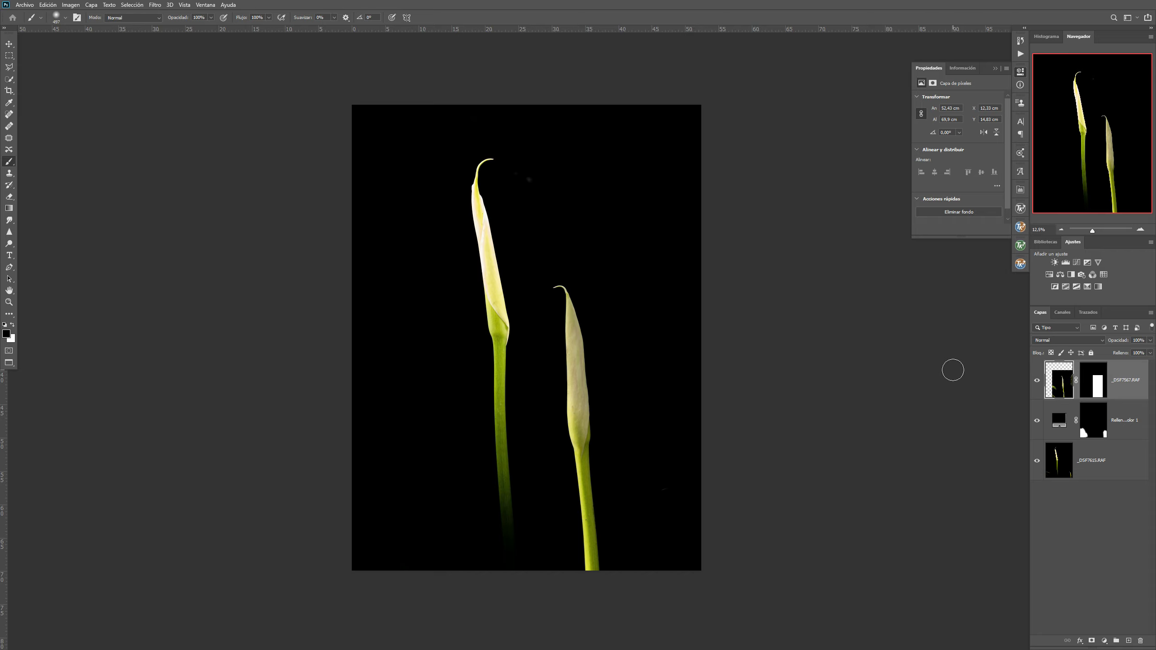
{"action": "left_click", "coordinate": [47, 5]}
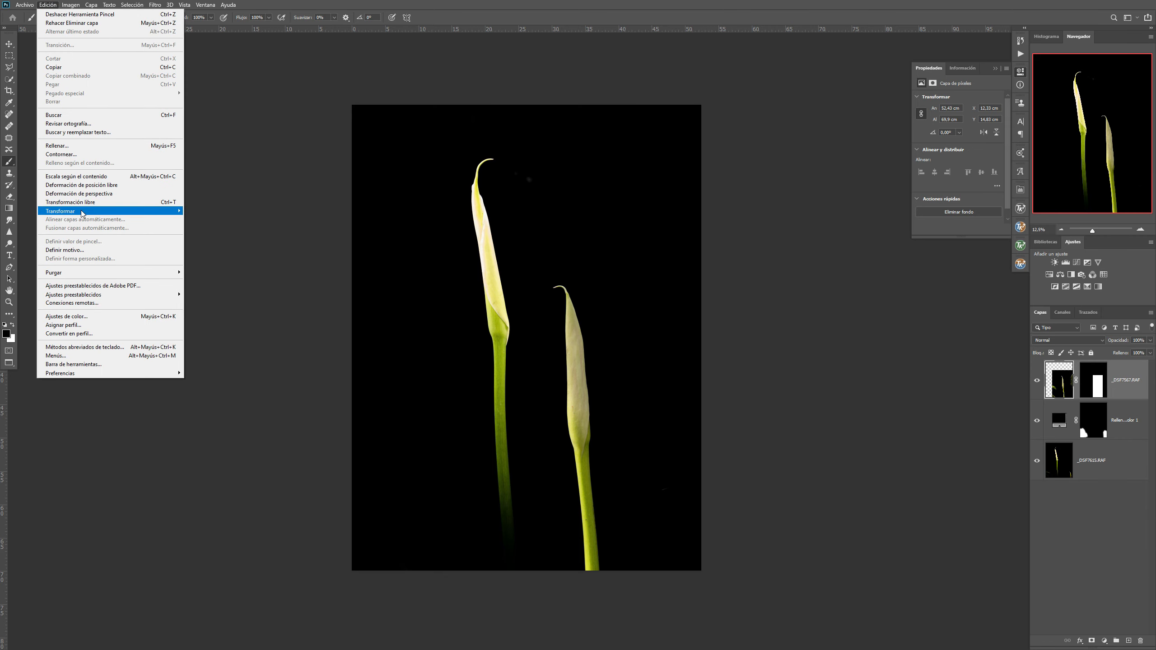
{"action": "mouse_move", "coordinate": [84, 213]}
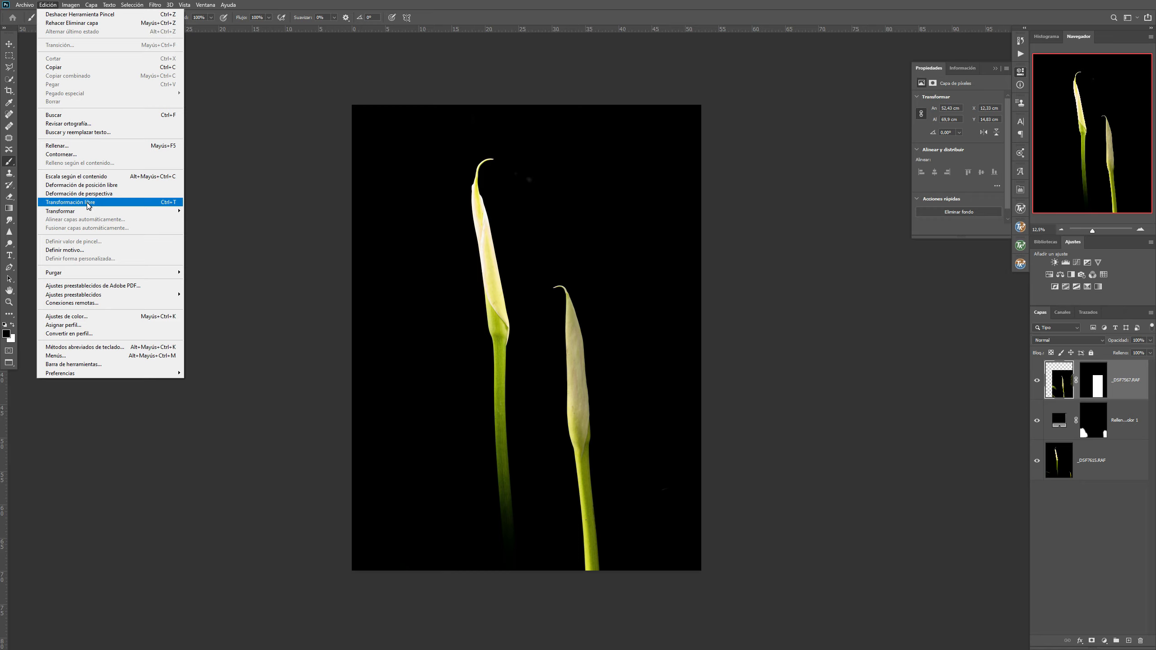
{"action": "left_click", "coordinate": [89, 204]}
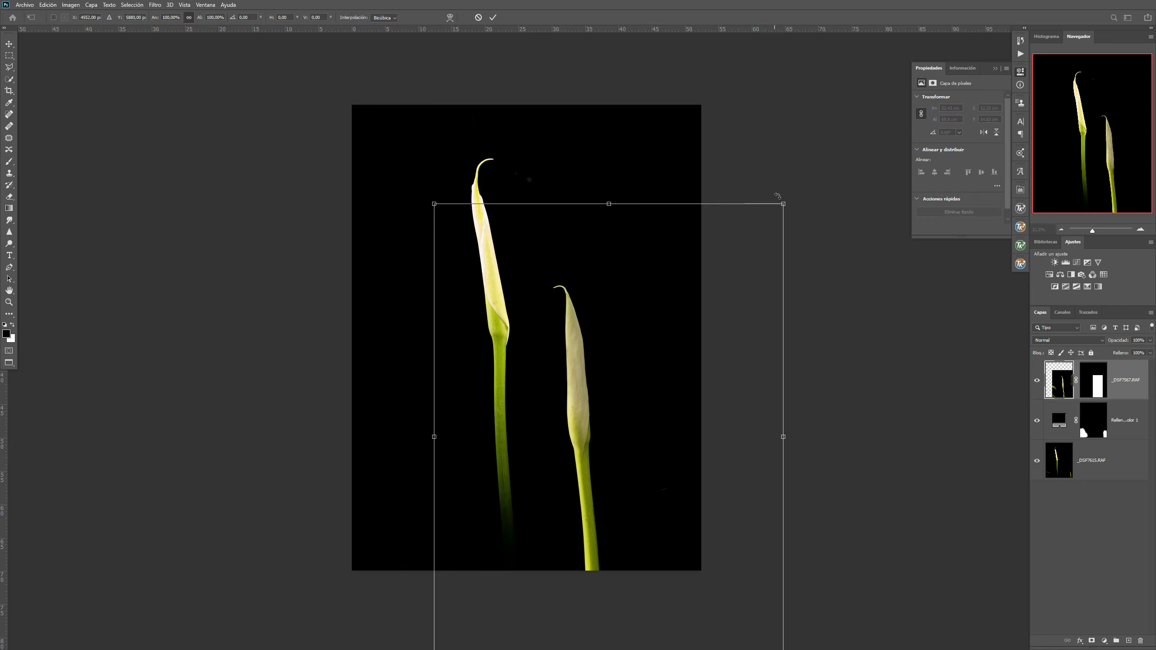
{"action": "left_click_drag", "start_coordinate": [784, 204], "coordinate": [679, 316]}
{"action": "double_click", "coordinate": [579, 434]}
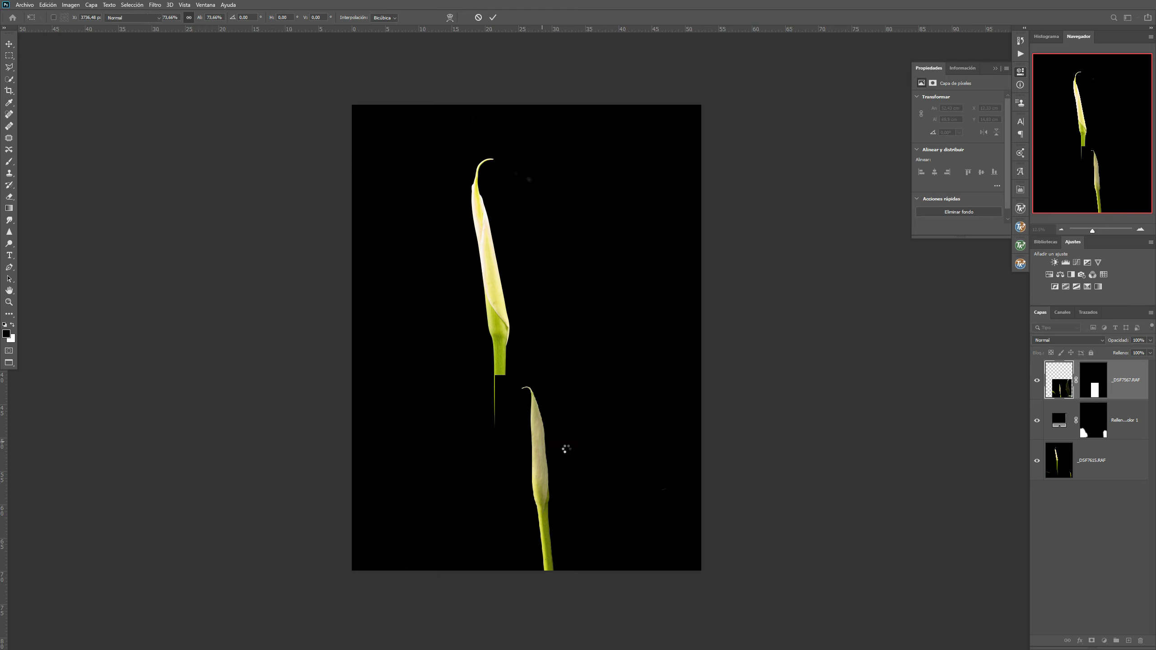
{"action": "key", "text": "b"}
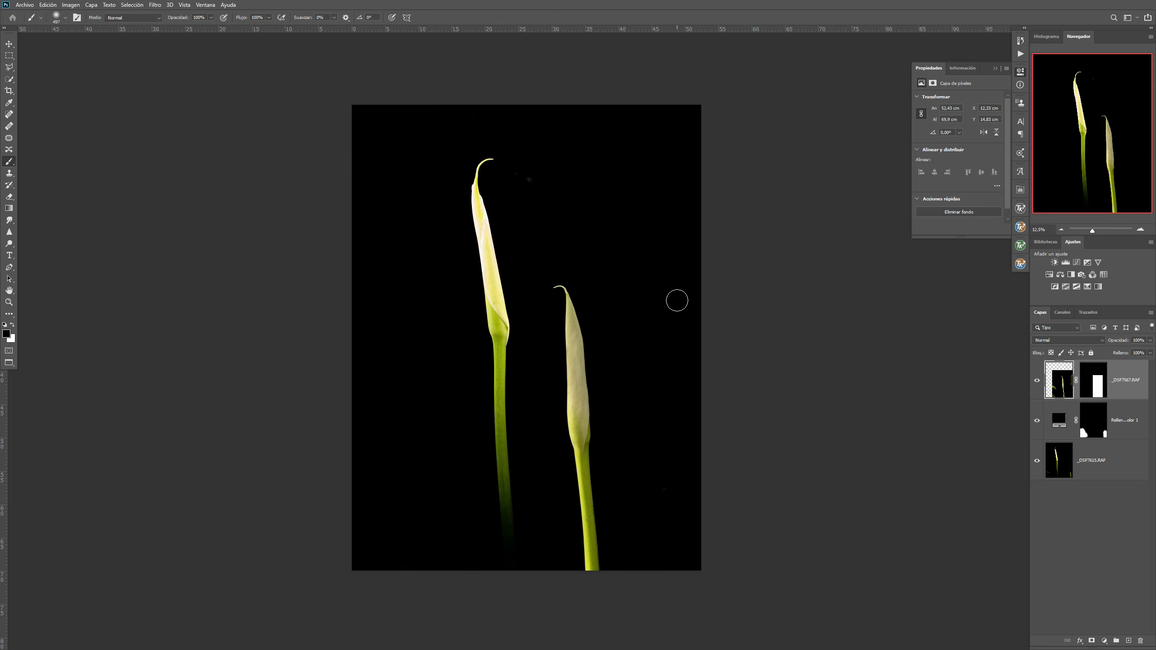
Step: Shrink the flower on the _DSF7567.RAF layer to about 80%, rotate it 3°, and place it lower, closer to the tall stem
{"action": "key", "text": "ctrl+t"}
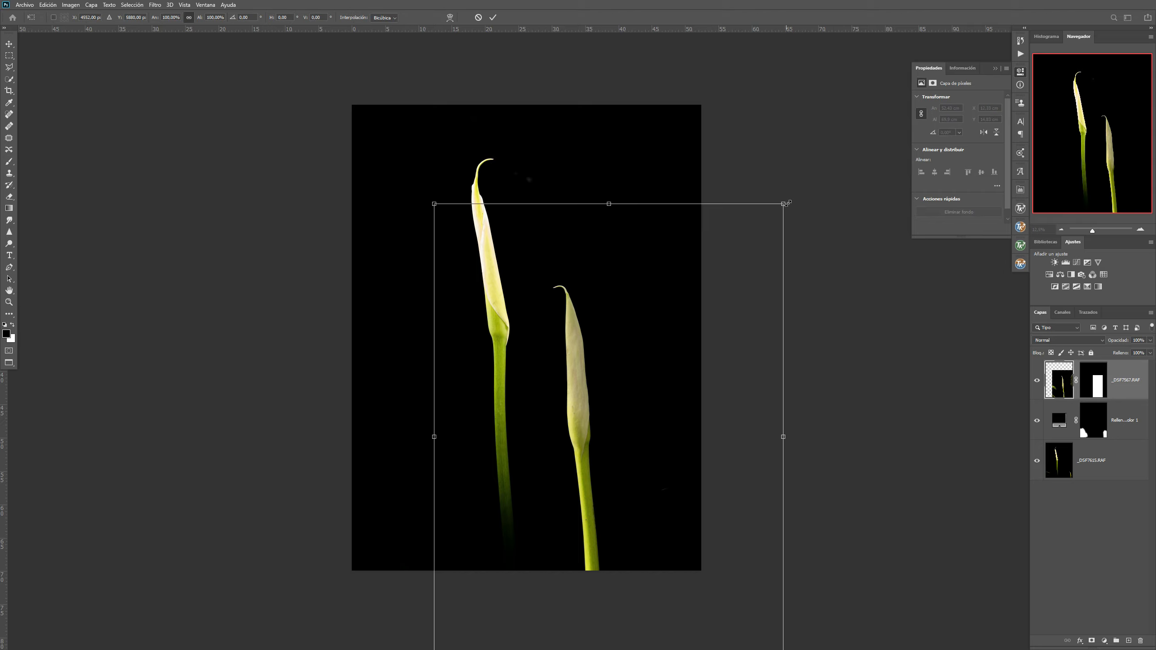
{"action": "left_click_drag", "start_coordinate": [785, 205], "coordinate": [713, 296]}
{"action": "left_click_drag", "start_coordinate": [547, 418], "coordinate": [574, 403]}
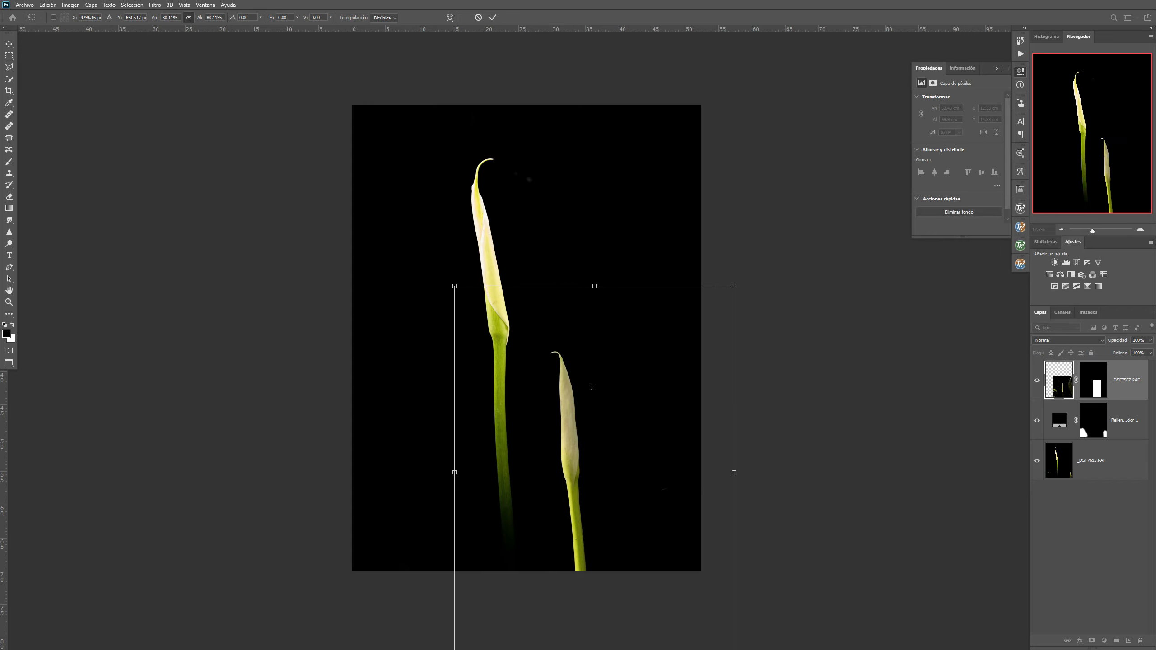
{"action": "left_click_drag", "start_coordinate": [743, 269], "coordinate": [754, 278]}
{"action": "left_click_drag", "start_coordinate": [602, 443], "coordinate": [604, 482]}
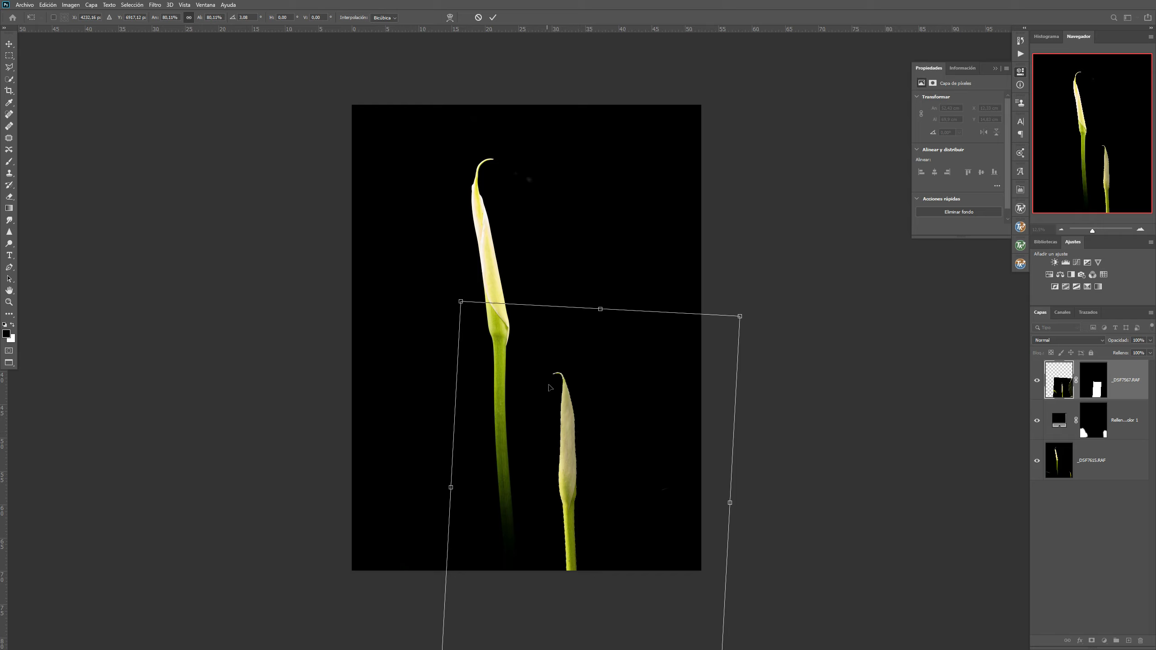
{"action": "left_click_drag", "start_coordinate": [569, 450], "coordinate": [563, 434]}
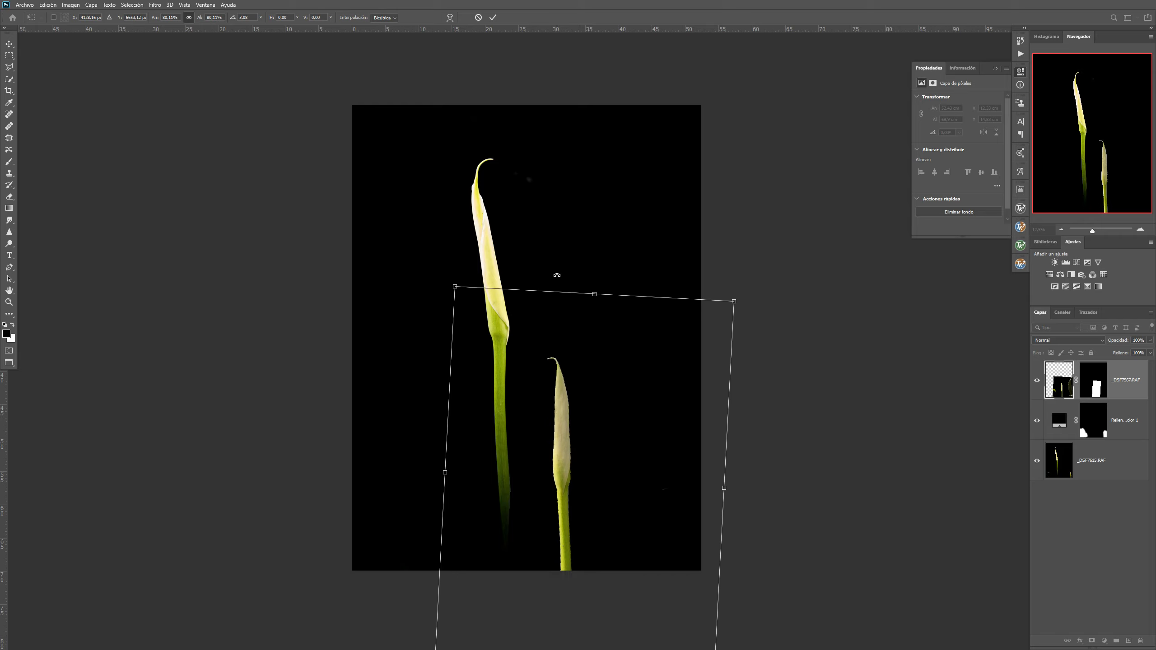
{"action": "key", "text": "Return"}
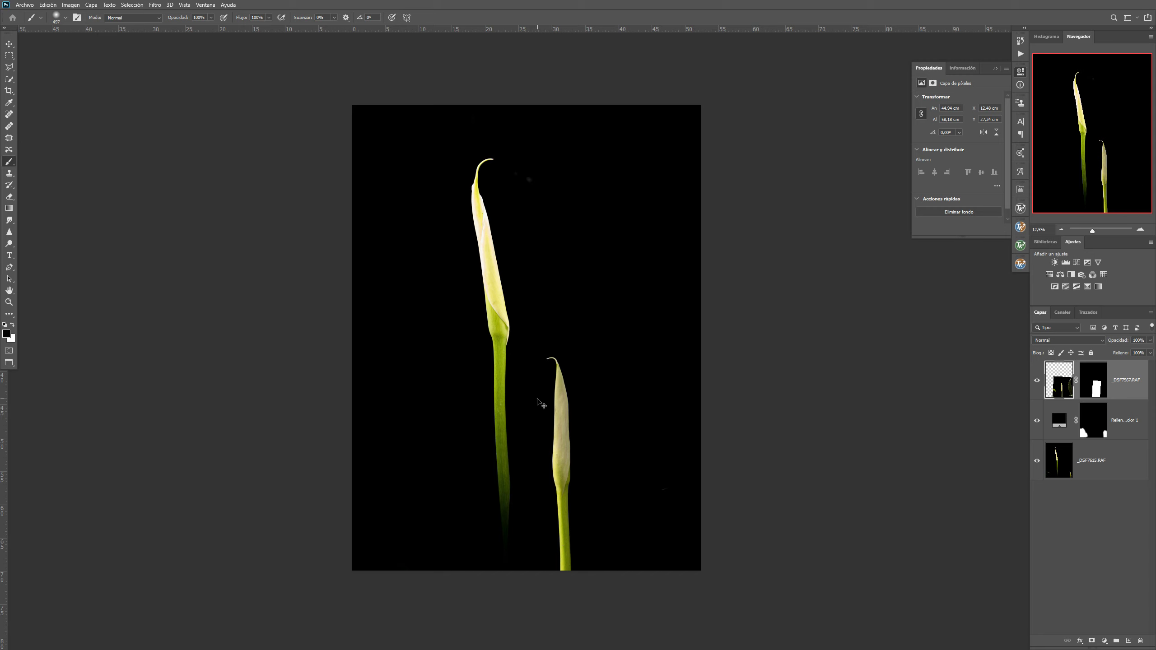
Step: Try brushing white on the _DSF7567.RAF layer mask over the tall flower's fading lower stem, and undo it
{"action": "key", "text": "ctrl+plus"}
{"action": "key", "text": "ctrl+plus"}
{"action": "key", "text": "ctrl+plus"}
{"action": "key", "text": "ctrl+plus"}
{"action": "left_click_drag", "start_coordinate": [452, 444], "coordinate": [594, 98]}
{"action": "mouse_move", "coordinate": [518, 364]}
{"action": "left_mouse_down"}
{"action": "mouse_move", "coordinate": [512, 248]}
{"action": "mouse_move", "coordinate": [504, 343]}
{"action": "left_mouse_up"}
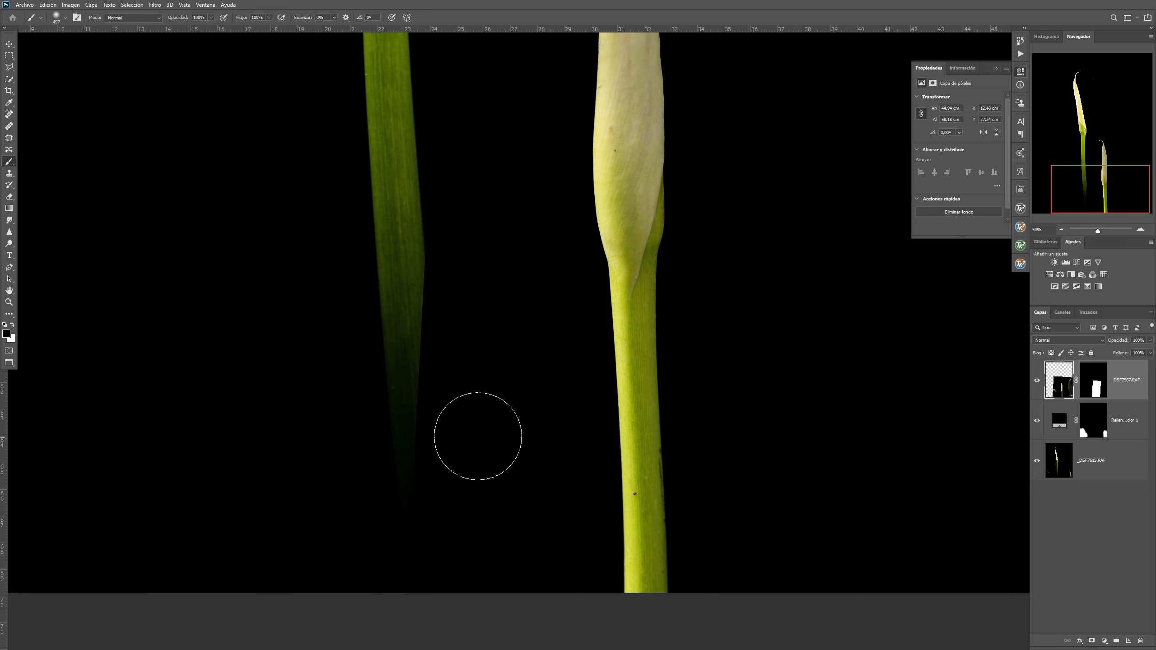
{"action": "left_click", "coordinate": [1093, 387]}
{"action": "key", "text": "x"}
{"action": "mouse_move", "coordinate": [421, 276]}
{"action": "left_mouse_down"}
{"action": "mouse_move", "coordinate": [413, 446]}
{"action": "mouse_move", "coordinate": [465, 455]}
{"action": "left_mouse_up"}
{"action": "key", "text": "ctrl+z"}
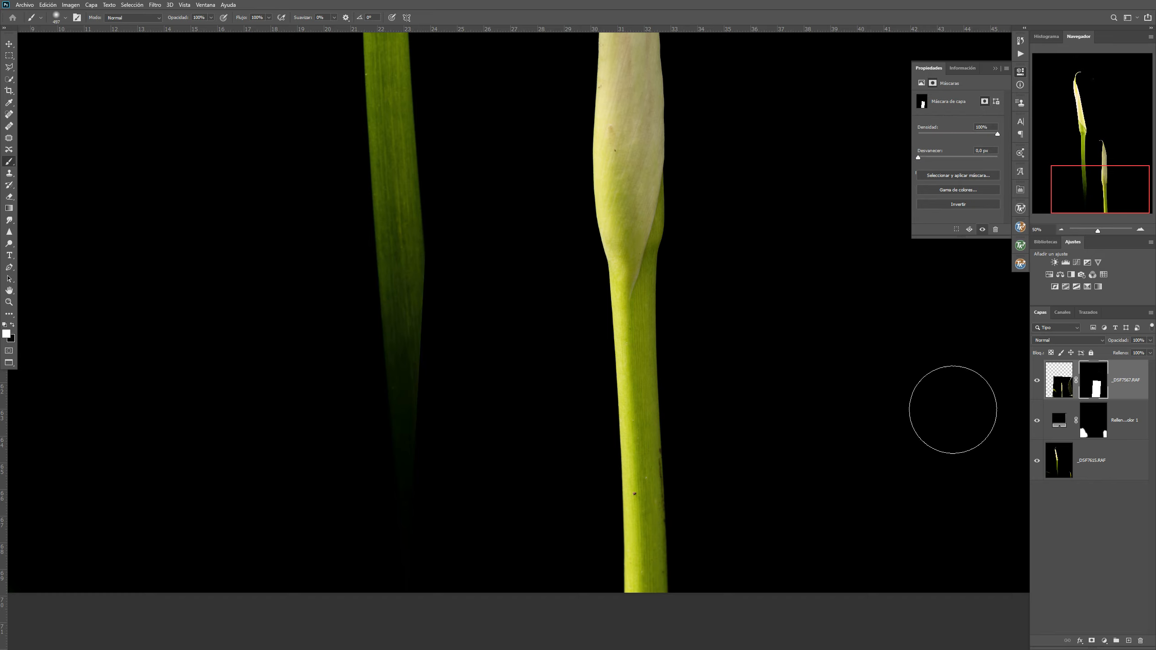
Step: Try brushing black on the _DSF7567.RAF layer mask to uncover the tall flower's lower stem, viewing the mask alone, and undo it
{"action": "left_click", "coordinate": [12, 324]}
{"action": "left_click_drag", "start_coordinate": [439, 249], "coordinate": [419, 566]}
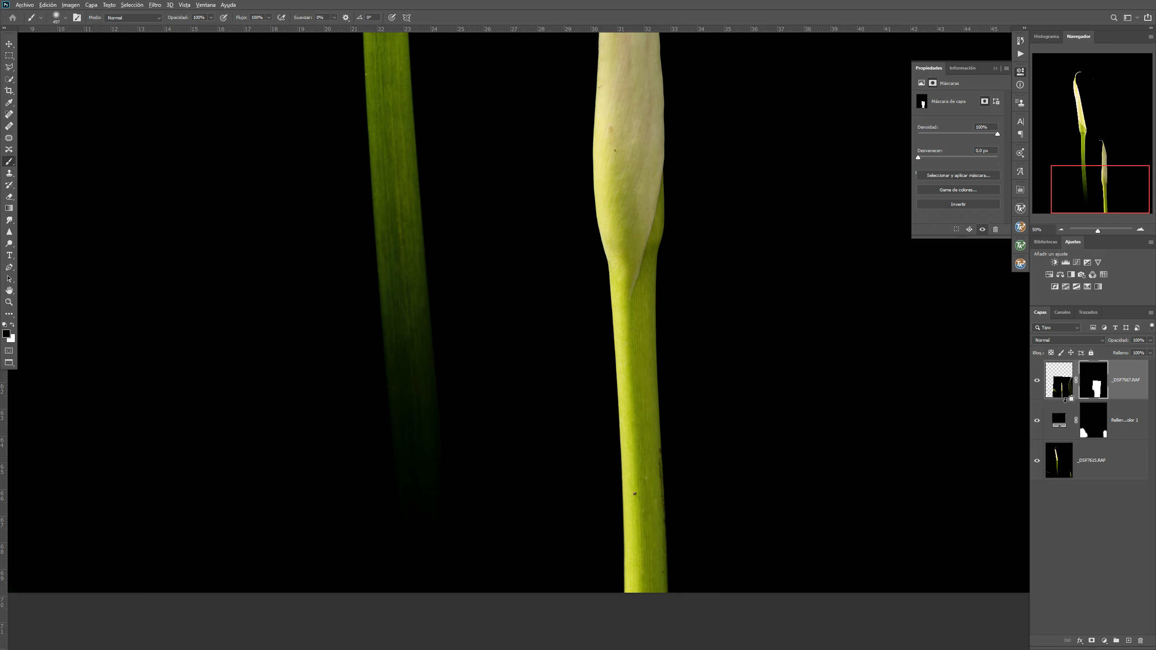
{"action": "left_click", "coordinate": [1093, 395], "text": "alt"}
{"action": "mouse_move", "coordinate": [423, 70]}
{"action": "left_mouse_down"}
{"action": "mouse_move", "coordinate": [422, 533]}
{"action": "mouse_move", "coordinate": [448, 599]}
{"action": "mouse_move", "coordinate": [412, 589]}
{"action": "mouse_move", "coordinate": [485, 556]}
{"action": "left_mouse_up"}
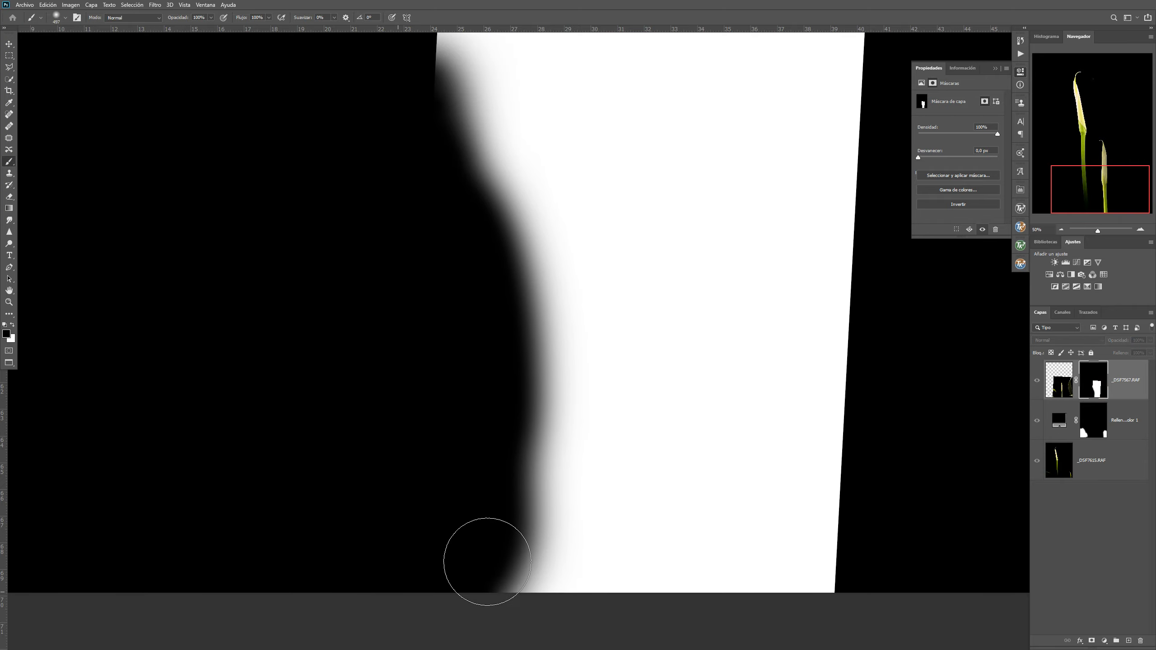
{"action": "left_click", "coordinate": [1066, 390]}
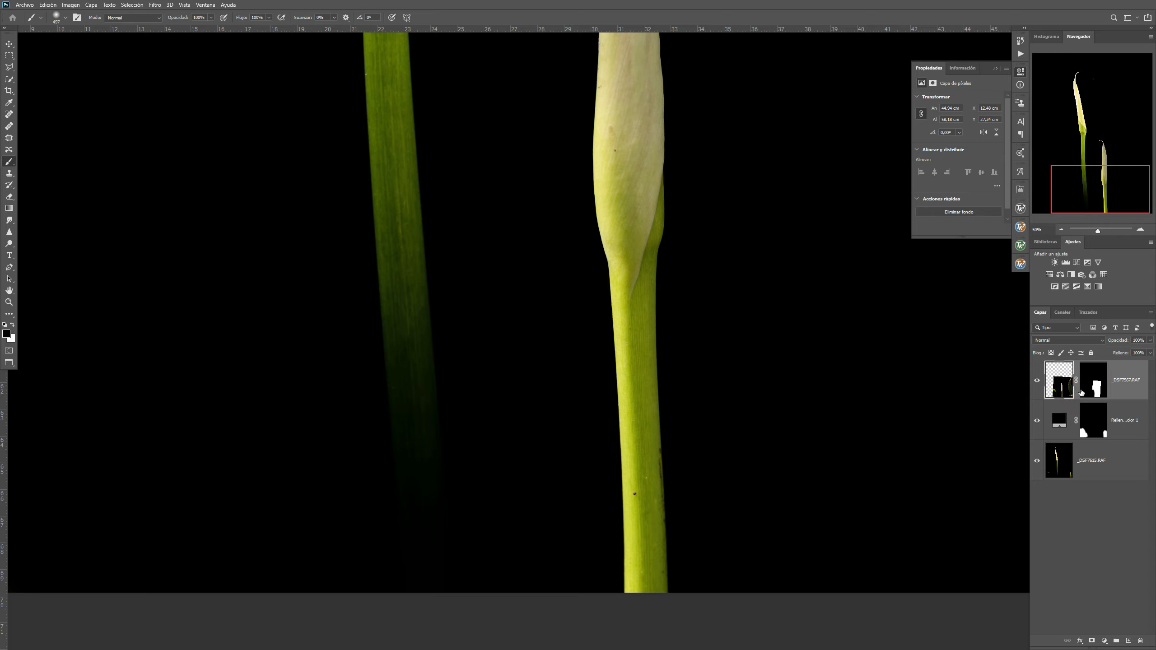
{"action": "key", "text": "ctrl+z"}
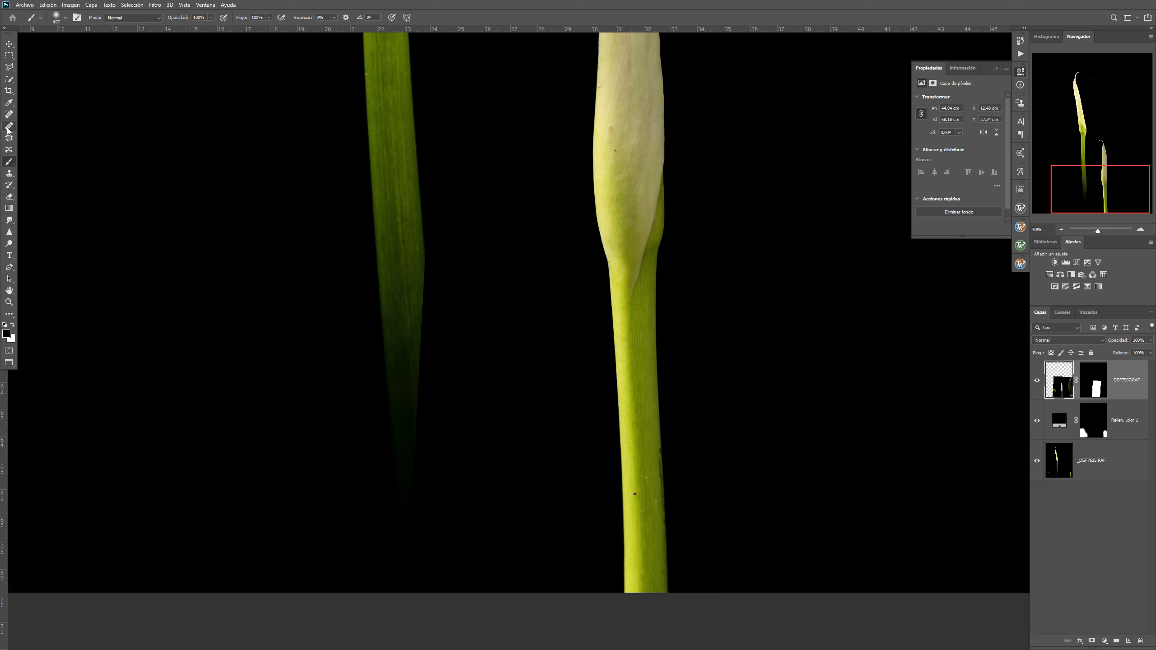
Step: Examine the blending modes available for the brush and for the _DSF7567.RAF layer
{"action": "left_click", "coordinate": [128, 18]}
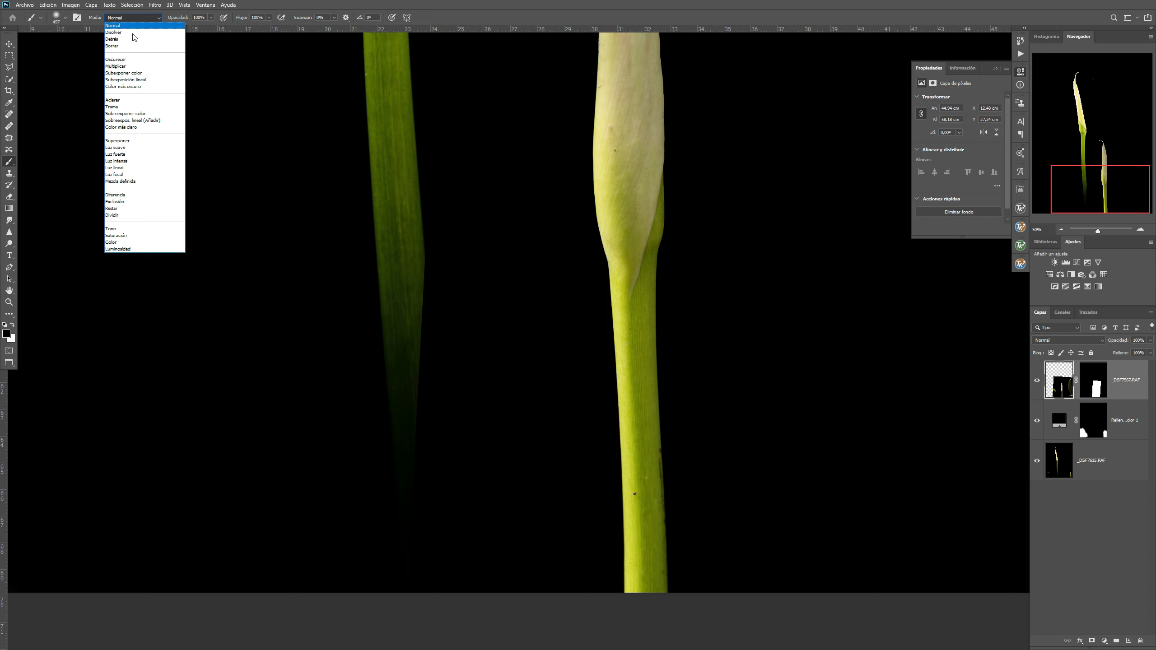
{"action": "left_click", "coordinate": [114, 26]}
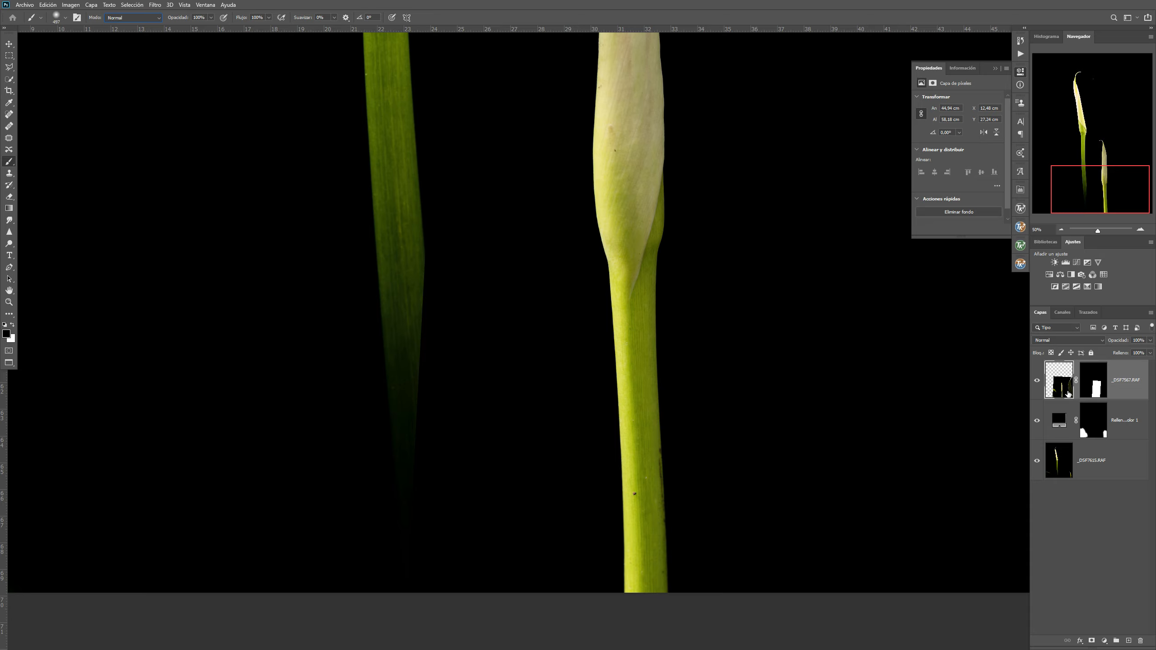
{"action": "left_click", "coordinate": [1070, 341]}
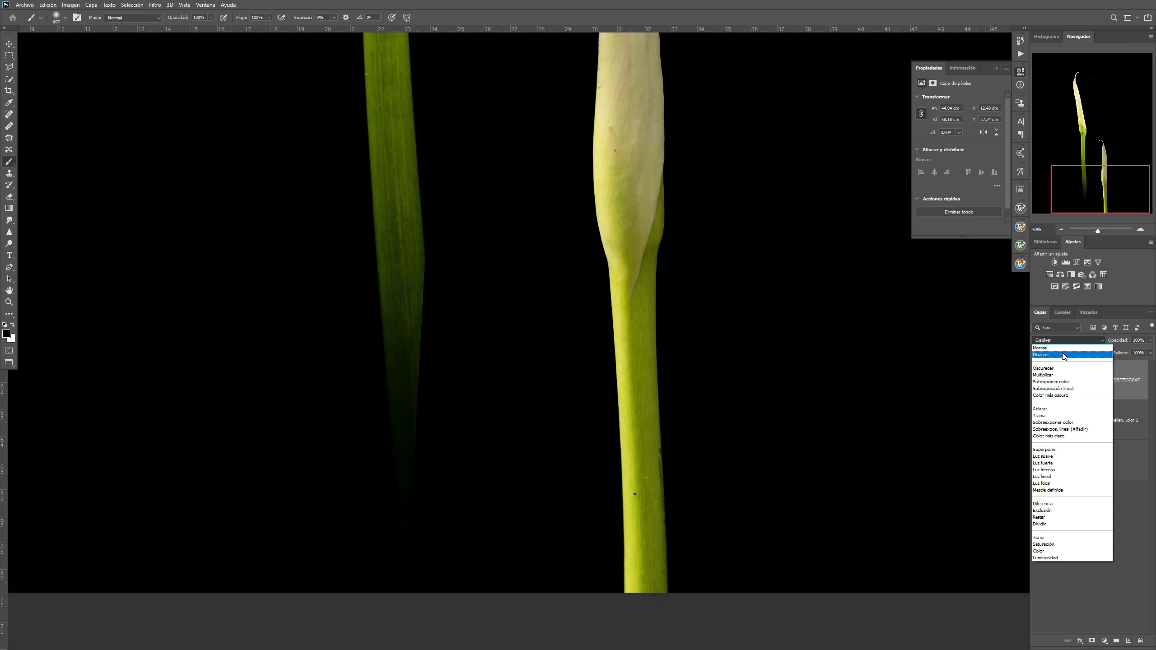
{"action": "key", "text": "Escape"}
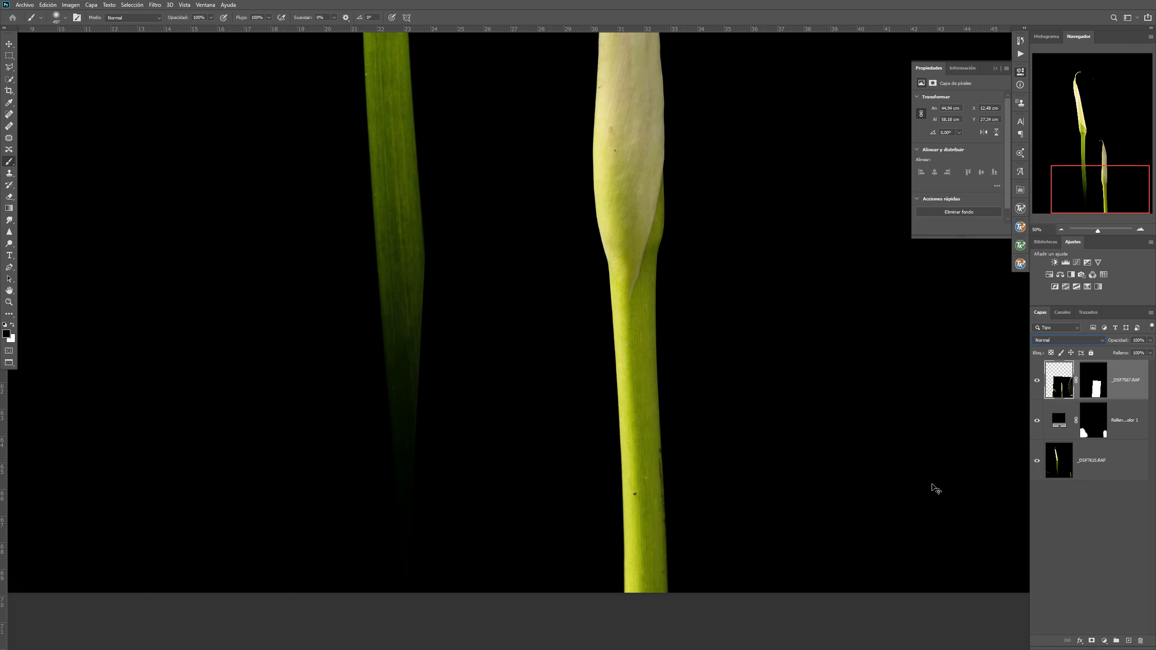
Step: Try the Disolver and Oscurecer blending modes on the _DSF7567.RAF layer
{"action": "key", "text": "ctrl+minus"}
{"action": "key", "text": "ctrl+minus"}
{"action": "key", "text": "ctrl+minus"}
{"action": "key", "text": "ctrl+minus"}
{"action": "key", "text": "shift+alt+i"}
{"action": "left_click_drag", "start_coordinate": [679, 105], "coordinate": [648, 300]}
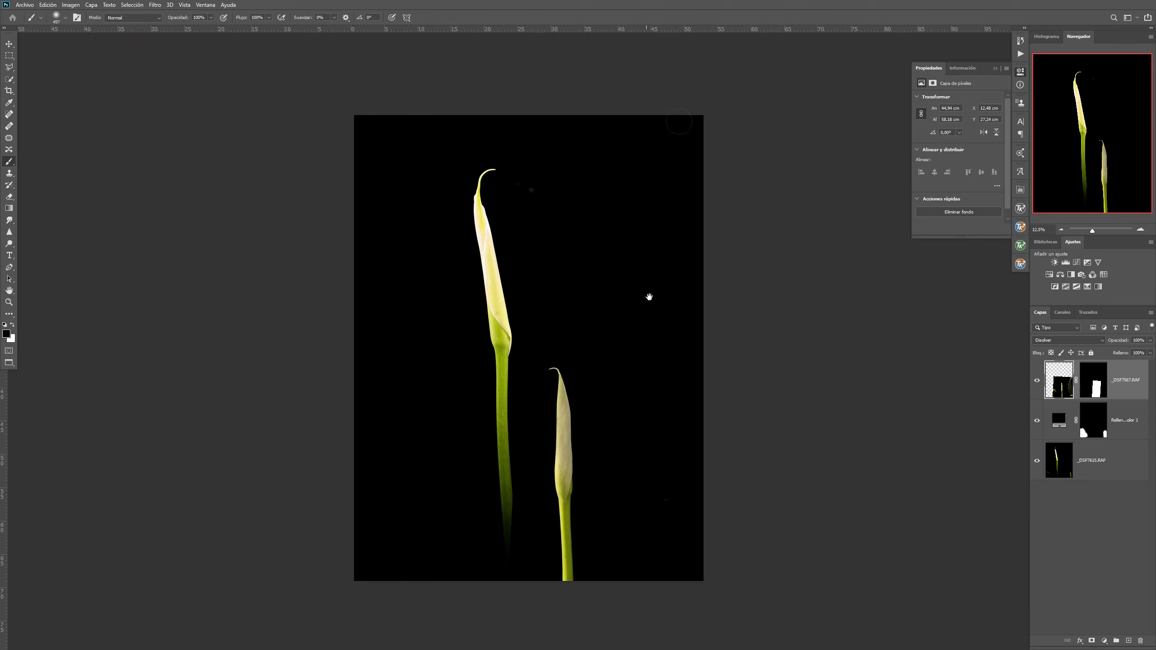
{"action": "left_click", "coordinate": [1084, 340]}
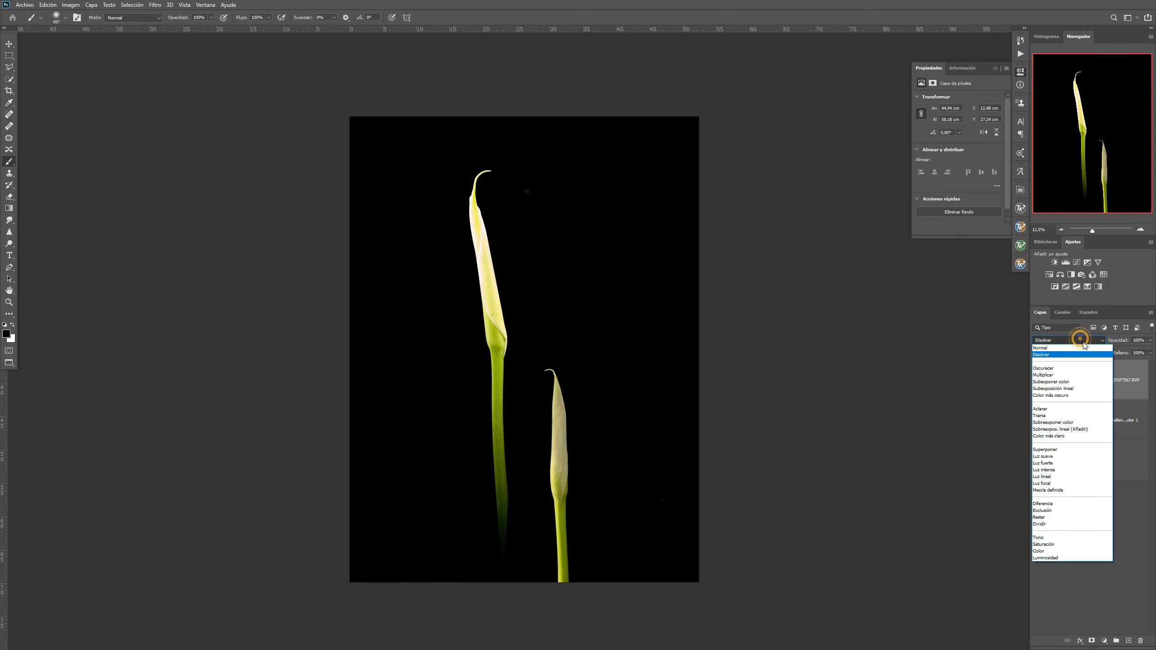
{"action": "left_click", "coordinate": [1056, 370]}
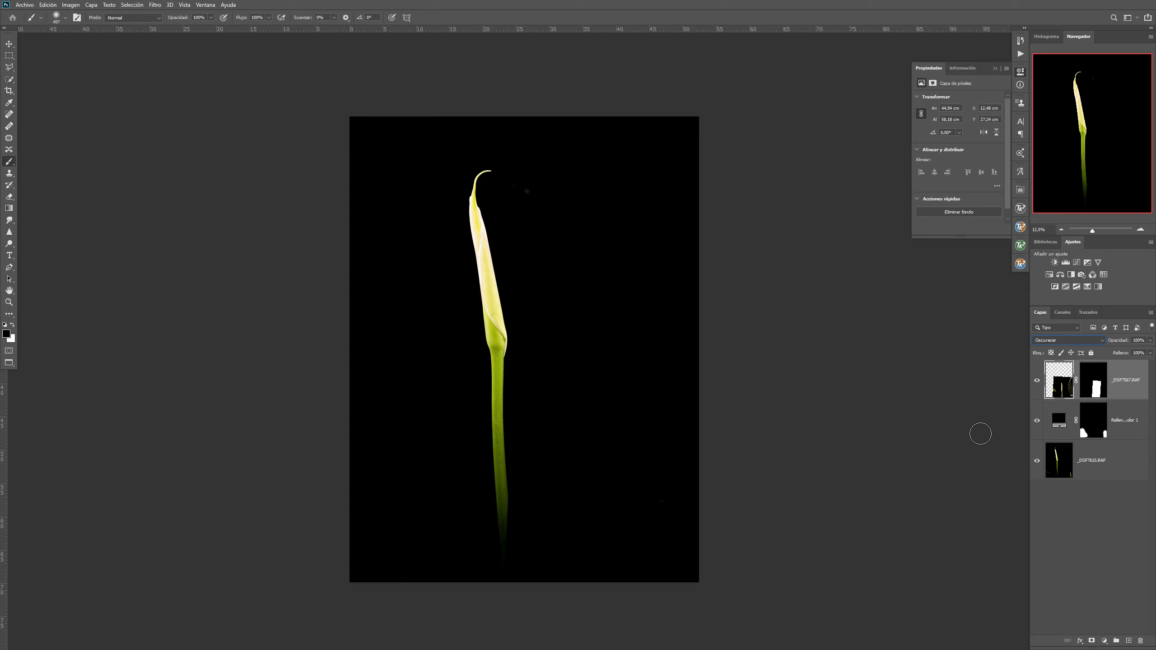
Step: Try Multiplicar on the _DSF7567.RAF layer and set its blending mode to Aclarar
{"action": "left_click", "coordinate": [1083, 342]}
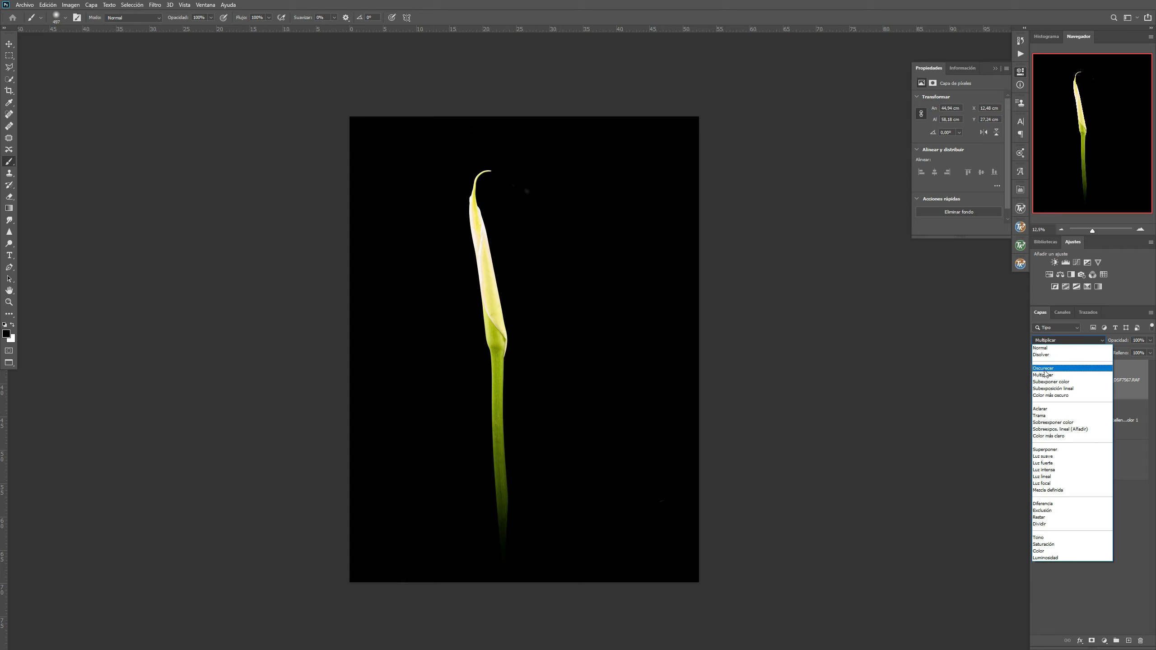
{"action": "left_click", "coordinate": [1047, 375]}
{"action": "left_click", "coordinate": [1053, 341]}
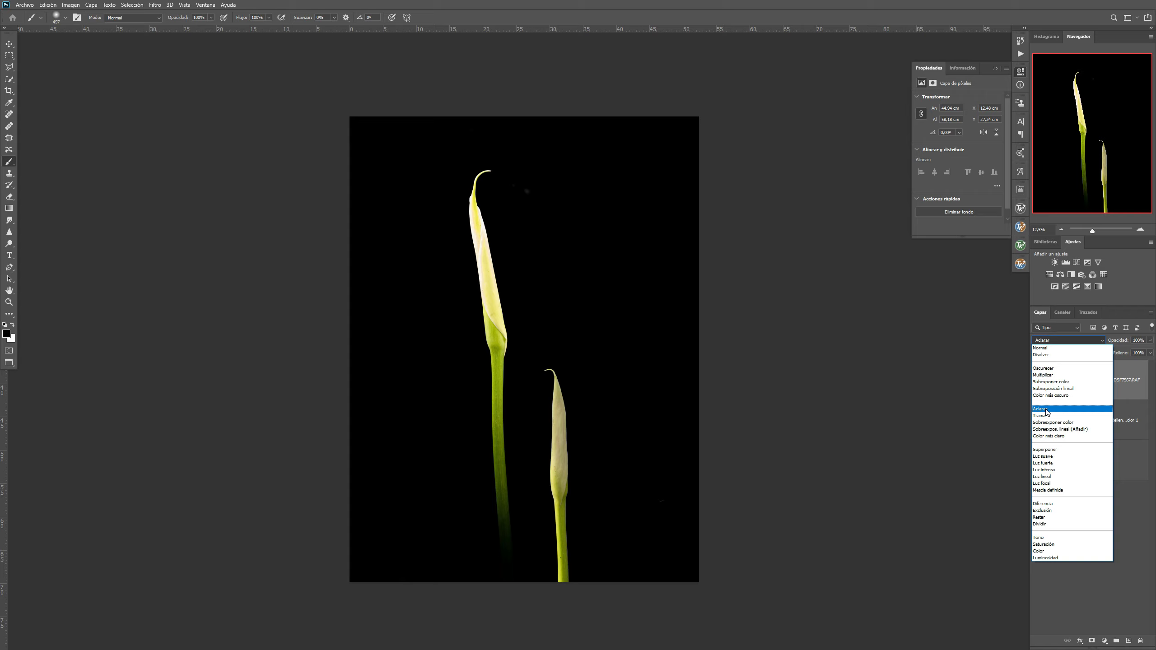
{"action": "left_click", "coordinate": [1047, 412]}
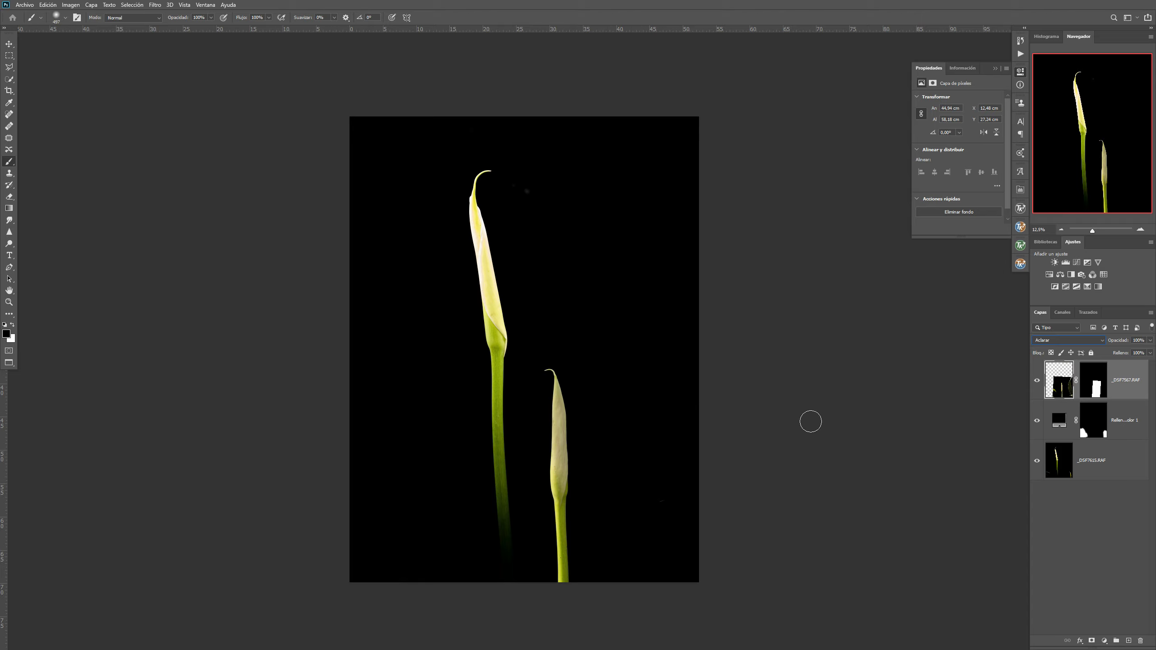
Step: Check the small flower and its mask over the tall stem, and reposition the flower close to the stem's right side
{"action": "key", "text": "v"}
{"action": "mouse_move", "coordinate": [565, 474]}
{"action": "left_mouse_down"}
{"action": "mouse_move", "coordinate": [497, 403]}
{"action": "mouse_move", "coordinate": [539, 396]}
{"action": "mouse_move", "coordinate": [516, 430]}
{"action": "mouse_move", "coordinate": [525, 433]}
{"action": "left_mouse_up"}
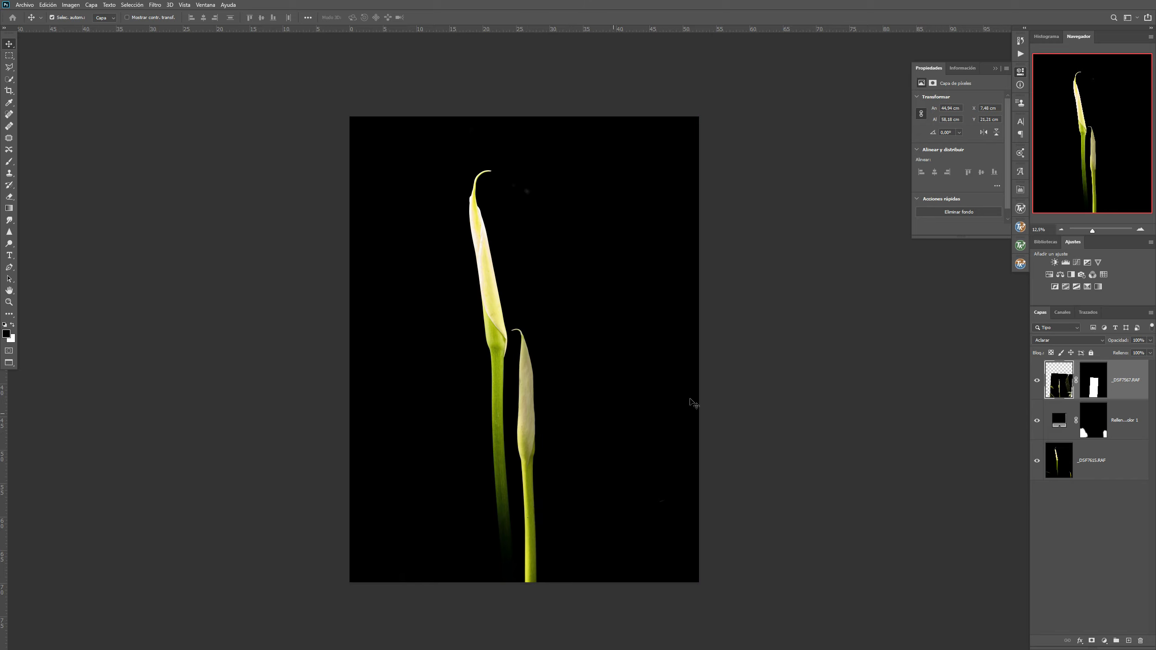
{"action": "left_click", "coordinate": [1093, 392], "text": "alt"}
{"action": "mouse_move", "coordinate": [536, 421]}
{"action": "left_mouse_down"}
{"action": "mouse_move", "coordinate": [487, 419]}
{"action": "mouse_move", "coordinate": [519, 409]}
{"action": "left_mouse_up"}
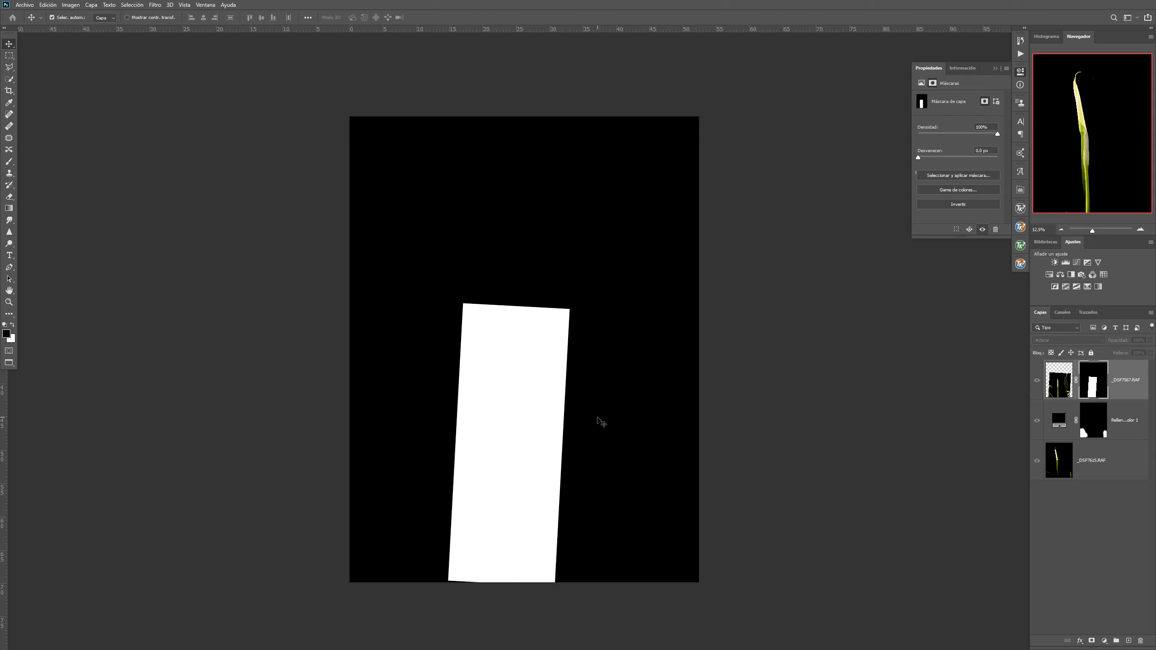
{"action": "left_click", "coordinate": [1050, 386]}
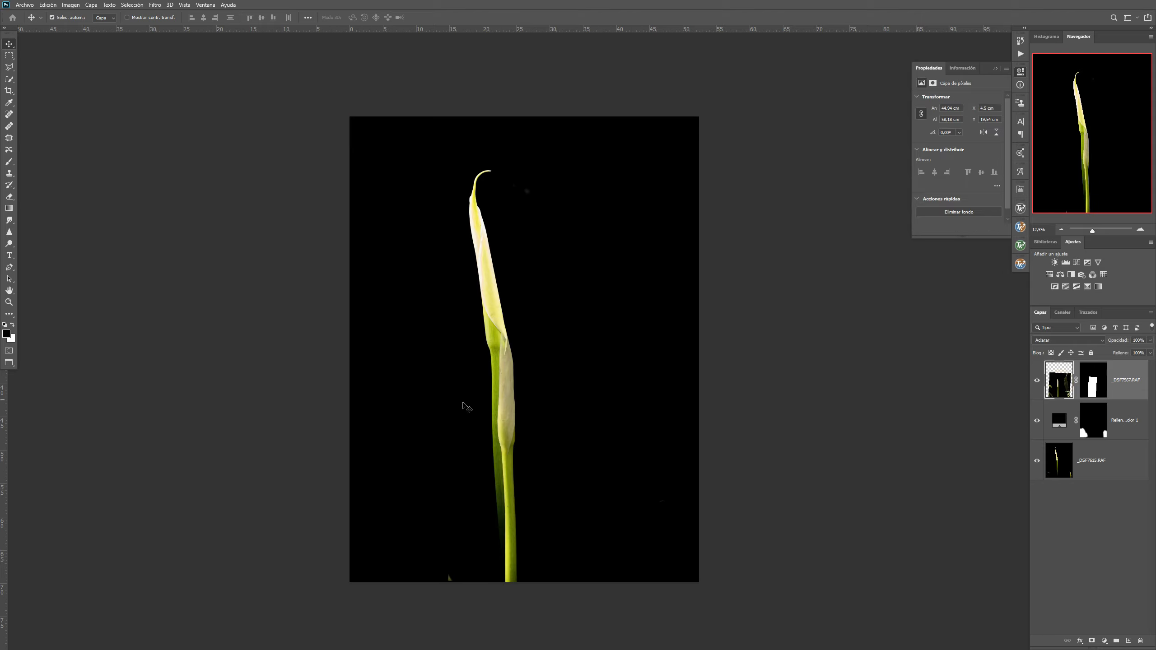
{"action": "left_click_drag", "start_coordinate": [510, 444], "coordinate": [540, 485]}
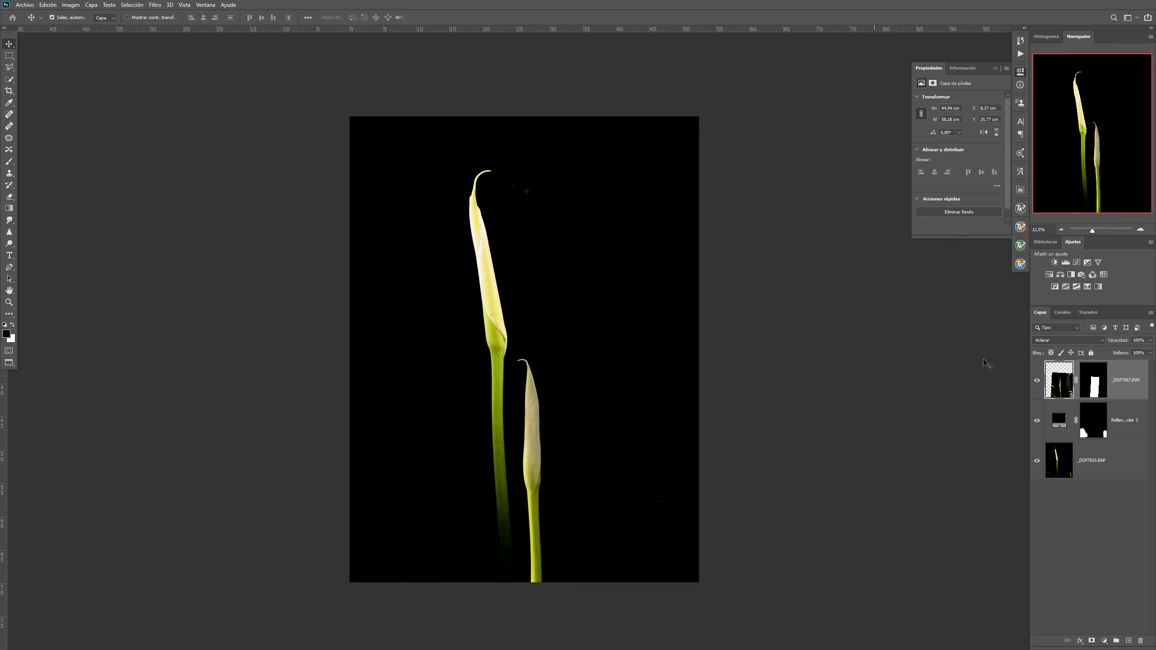
Step: Try the Trama blending mode on the _DSF7567.RAF layer and return it to Aclarar
{"action": "left_click", "coordinate": [1051, 343]}
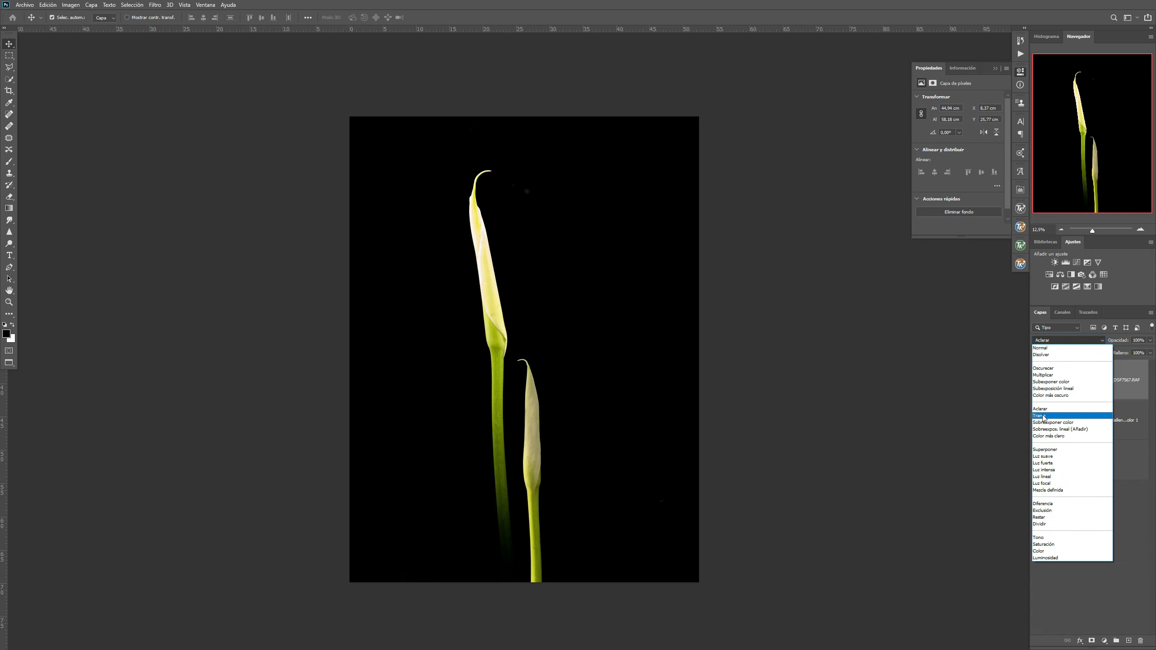
{"action": "left_click", "coordinate": [1044, 419]}
{"action": "left_click", "coordinate": [1052, 342]}
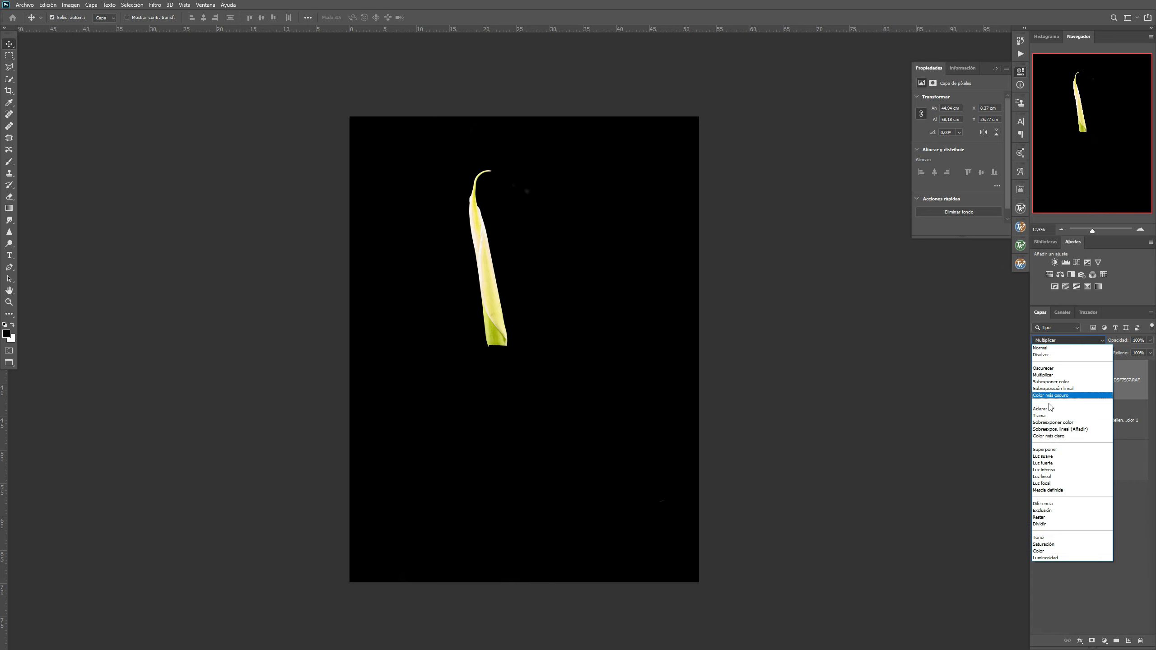
{"action": "left_click", "coordinate": [1047, 409]}
{"action": "mouse_move", "coordinate": [546, 464]}
{"action": "left_mouse_down"}
{"action": "mouse_move", "coordinate": [535, 469]}
{"action": "mouse_move", "coordinate": [534, 458]}
{"action": "left_mouse_up"}
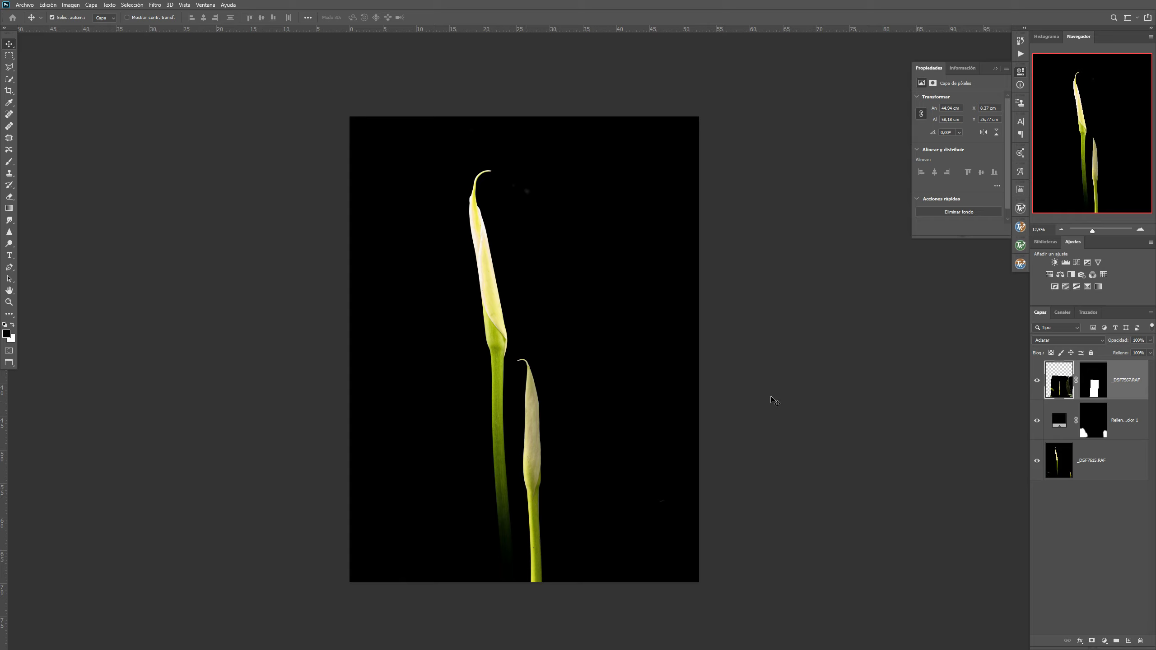
Step: Start a Warp (Deformar) transform on the _DSF7567.RAF layer and add a vertical split line just right of the small flower
{"action": "left_click", "coordinate": [1060, 379]}
{"action": "mouse_move", "coordinate": [1060, 380]}
{"action": "left_mouse_down"}
{"action": "mouse_move", "coordinate": [1084, 381]}
{"action": "mouse_move", "coordinate": [1047, 387]}
{"action": "left_mouse_up"}
{"action": "key", "text": "ctrl+t"}
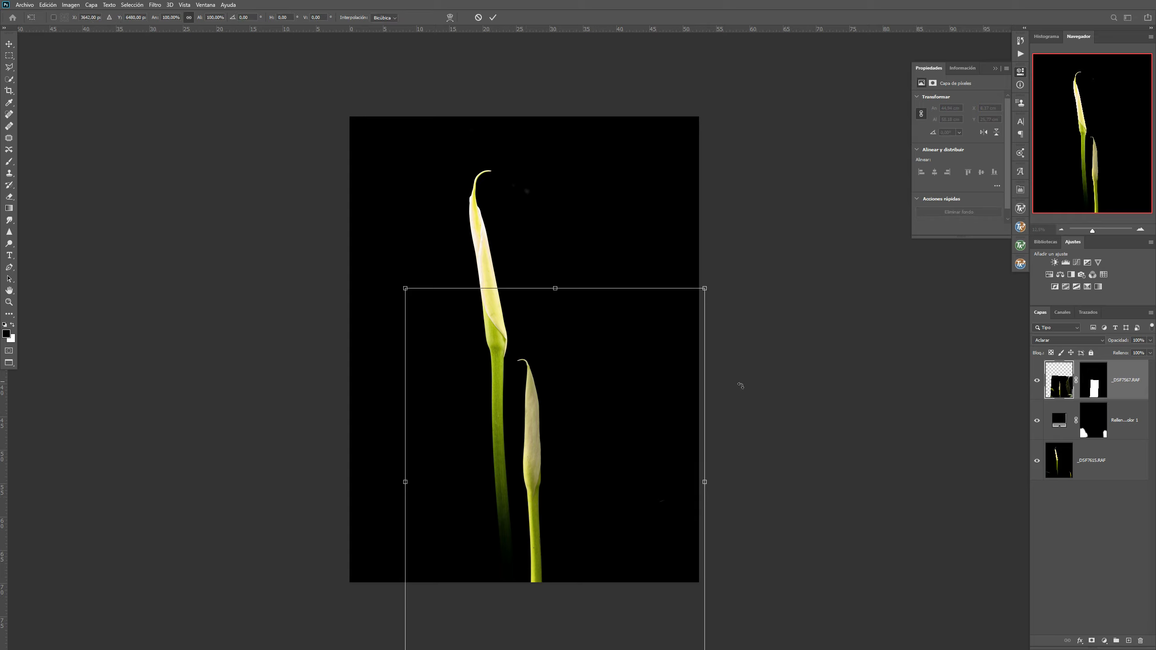
{"action": "right_click", "coordinate": [533, 339]}
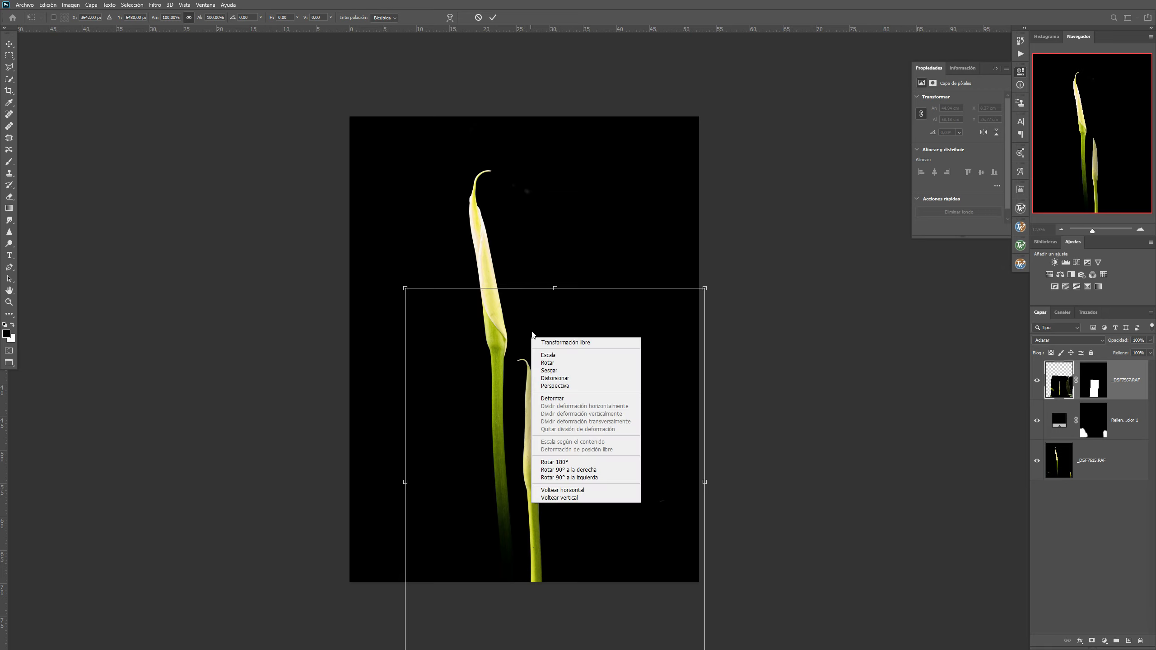
{"action": "left_click", "coordinate": [563, 399]}
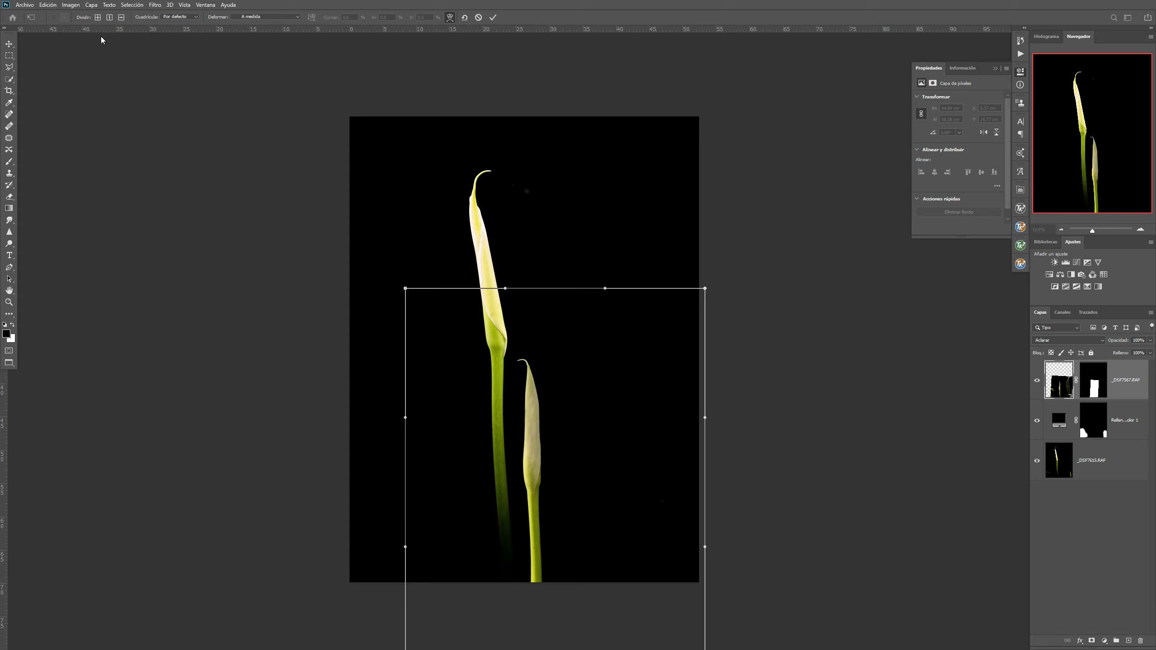
{"action": "left_click", "coordinate": [110, 18]}
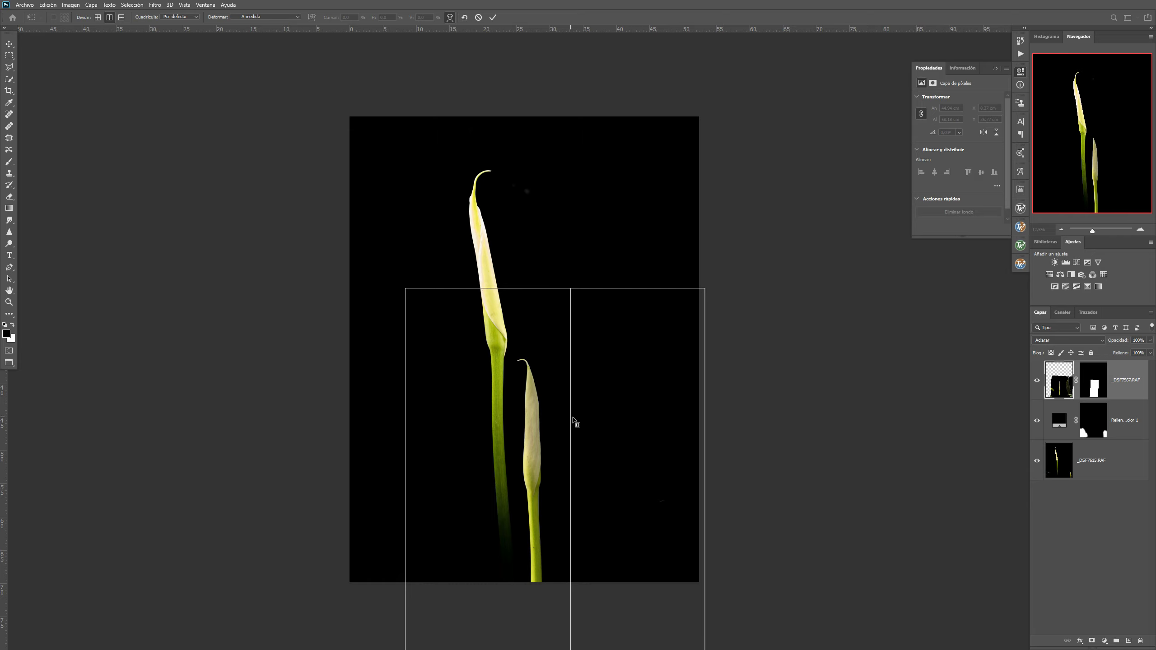
{"action": "left_click", "coordinate": [587, 420]}
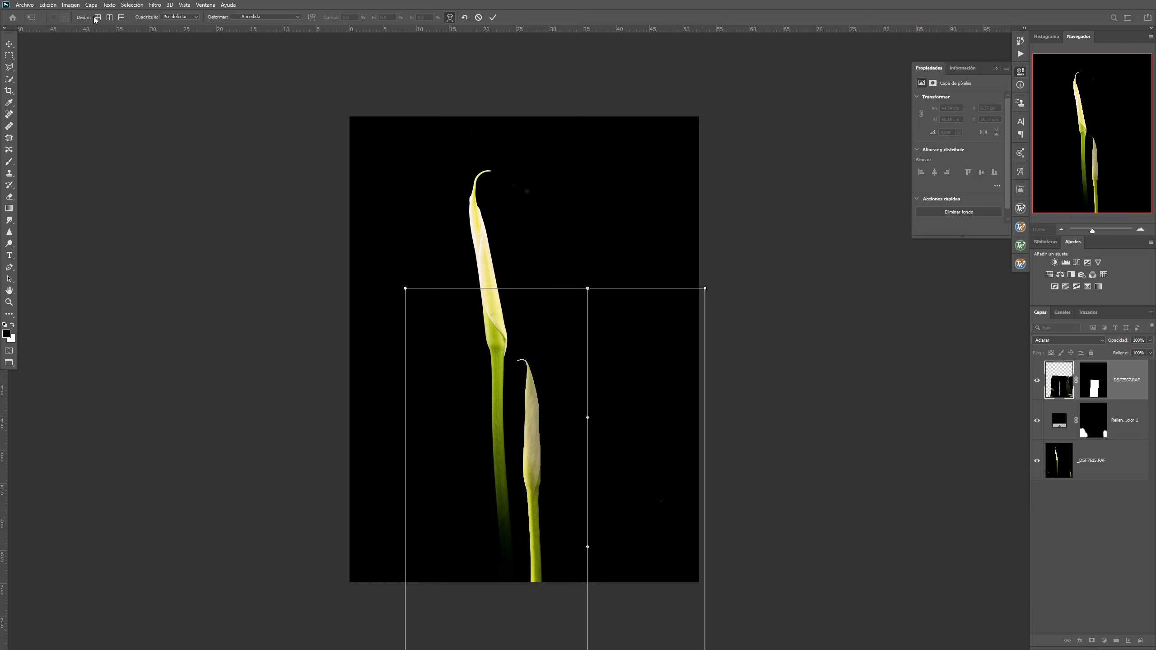
Step: Try bending the small flower away from the tall stem by moving the warp's split-line anchor and its curve handles
{"action": "left_click_drag", "start_coordinate": [588, 288], "coordinate": [609, 293]}
{"action": "left_click_drag", "start_coordinate": [588, 547], "coordinate": [570, 550]}
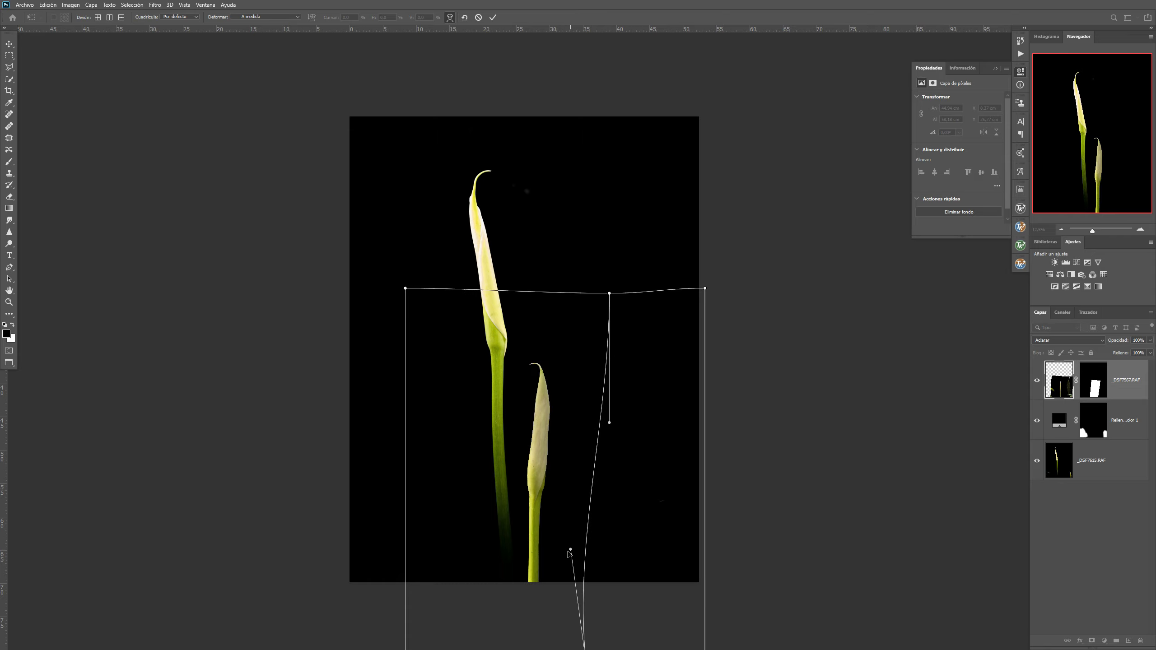
{"action": "left_click_drag", "start_coordinate": [610, 293], "coordinate": [618, 290]}
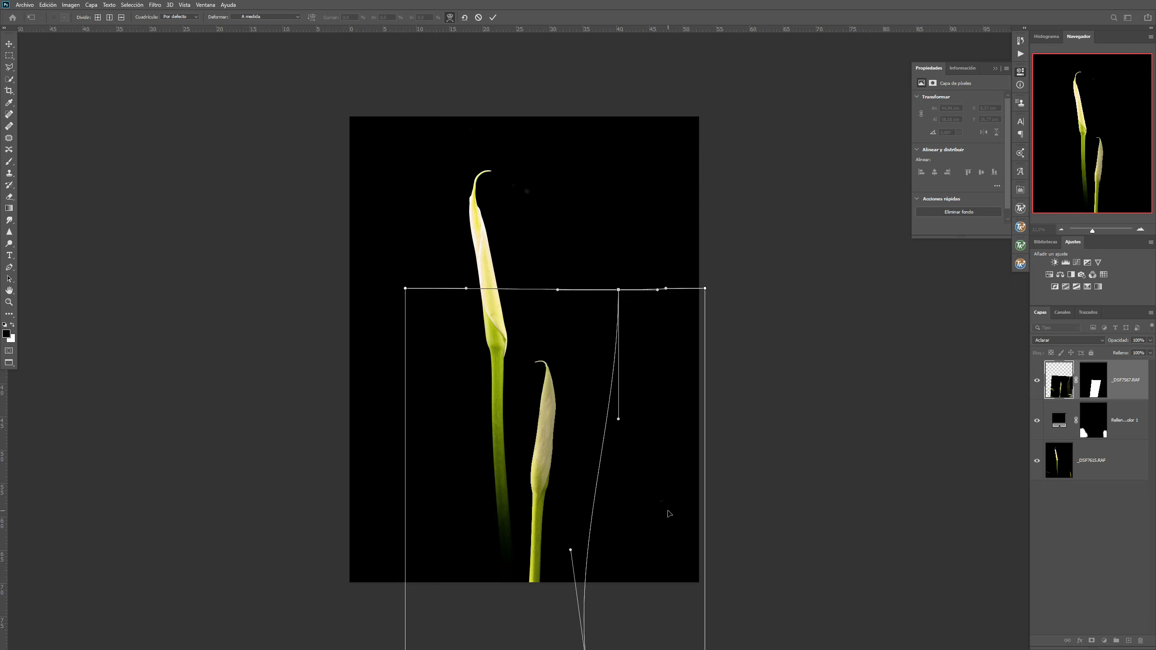
{"action": "left_click_drag", "start_coordinate": [558, 289], "coordinate": [550, 316]}
{"action": "left_click_drag", "start_coordinate": [623, 288], "coordinate": [617, 288]}
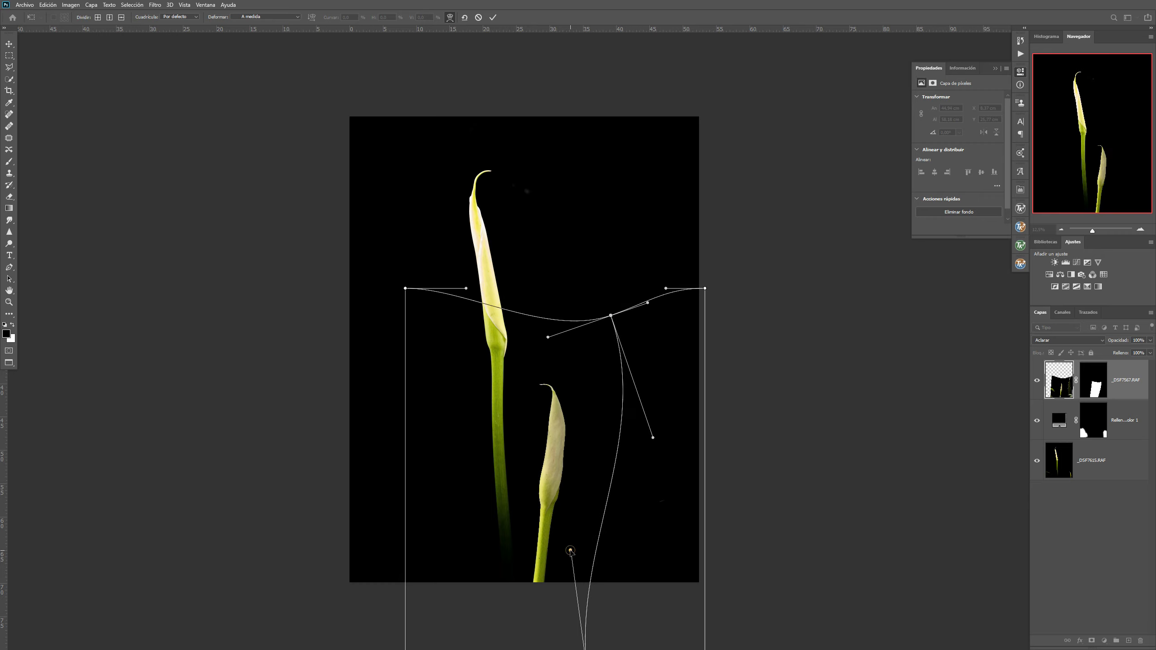
{"action": "left_click_drag", "start_coordinate": [571, 550], "coordinate": [566, 551]}
{"action": "left_click_drag", "start_coordinate": [556, 441], "coordinate": [555, 433]}
{"action": "left_click_drag", "start_coordinate": [611, 316], "coordinate": [613, 306]}
Step: Undo the warp adjustments back to the straight vertical split line
{"action": "key", "text": "ctrl+z"}
{"action": "key", "text": "ctrl+z"}
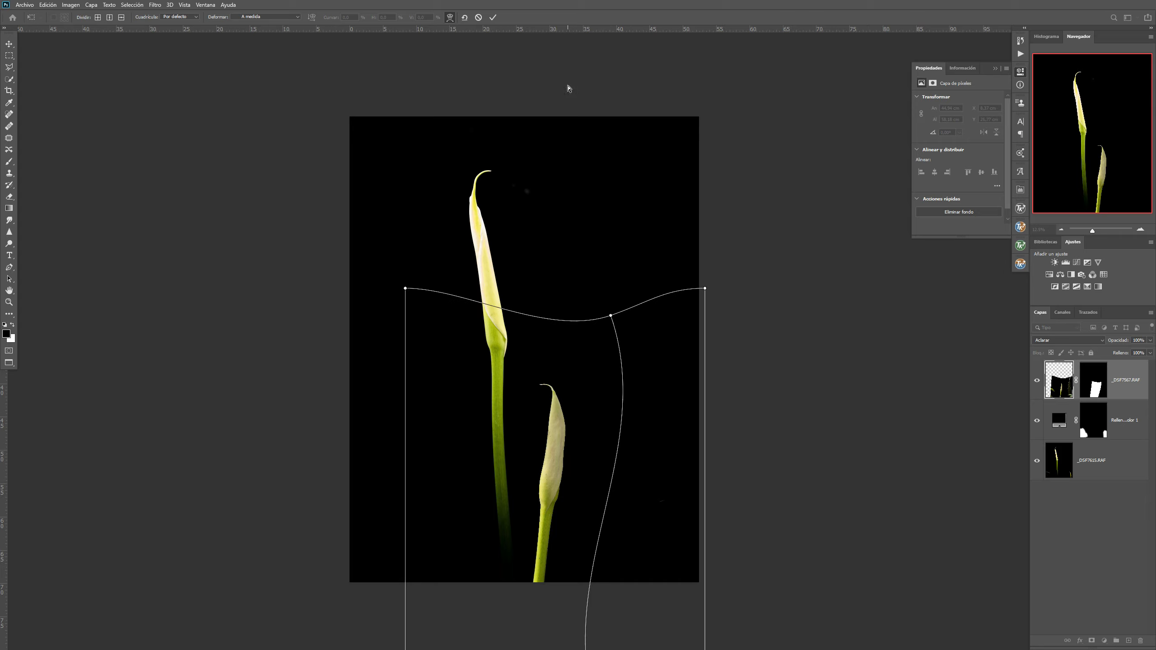
{"action": "key", "text": "ctrl+shift+z"}
{"action": "key", "text": "ctrl+shift+z"}
{"action": "key", "text": "ctrl+z"}
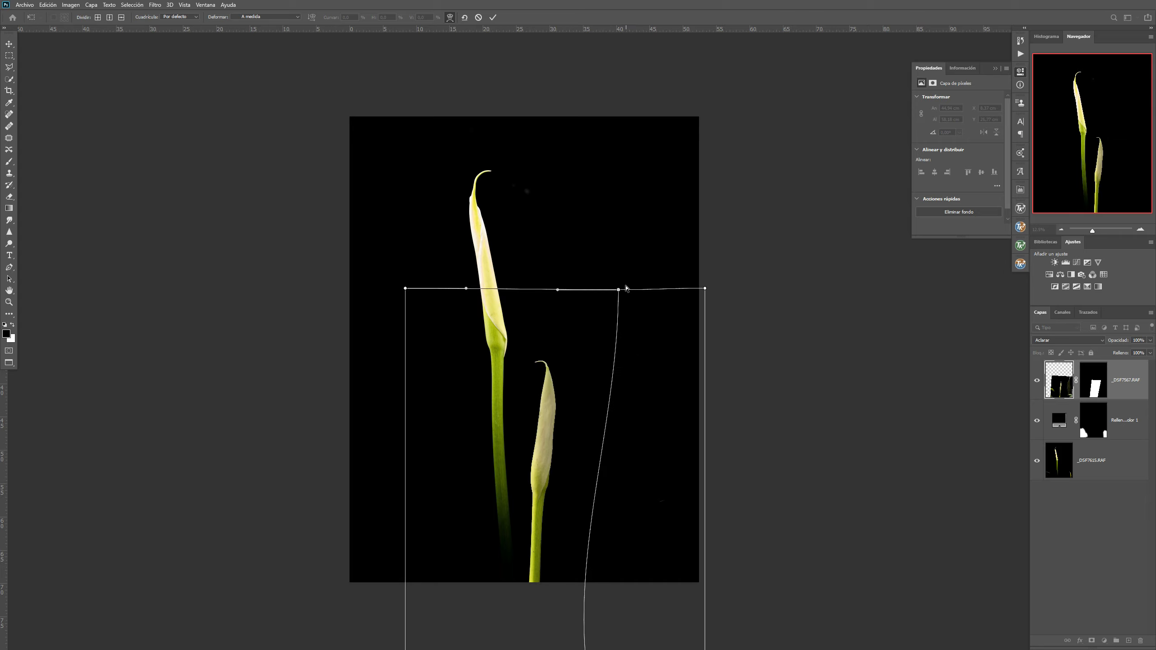
{"action": "key", "text": "ctrl+z"}
{"action": "key", "text": "ctrl+z"}
{"action": "key", "text": "ctrl+z"}
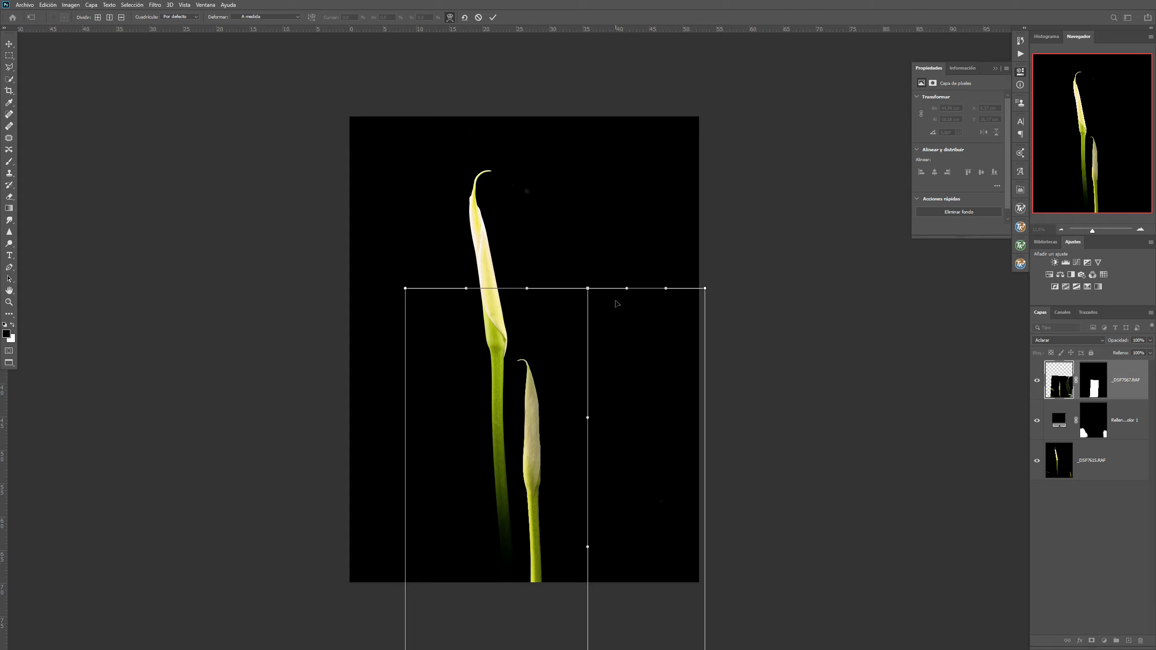
Step: Warp the small flower so its tip leans right while its stem base stays near the tall stem, and apply the transform
{"action": "left_click_drag", "start_coordinate": [588, 292], "coordinate": [619, 300]}
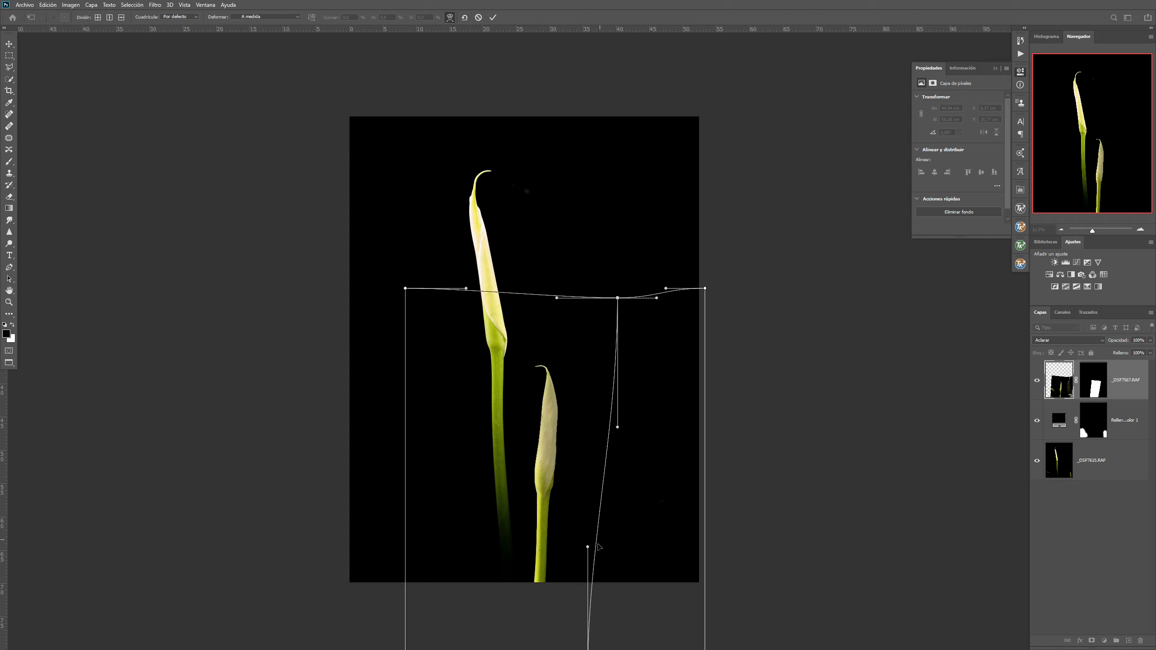
{"action": "left_click_drag", "start_coordinate": [588, 547], "coordinate": [578, 551]}
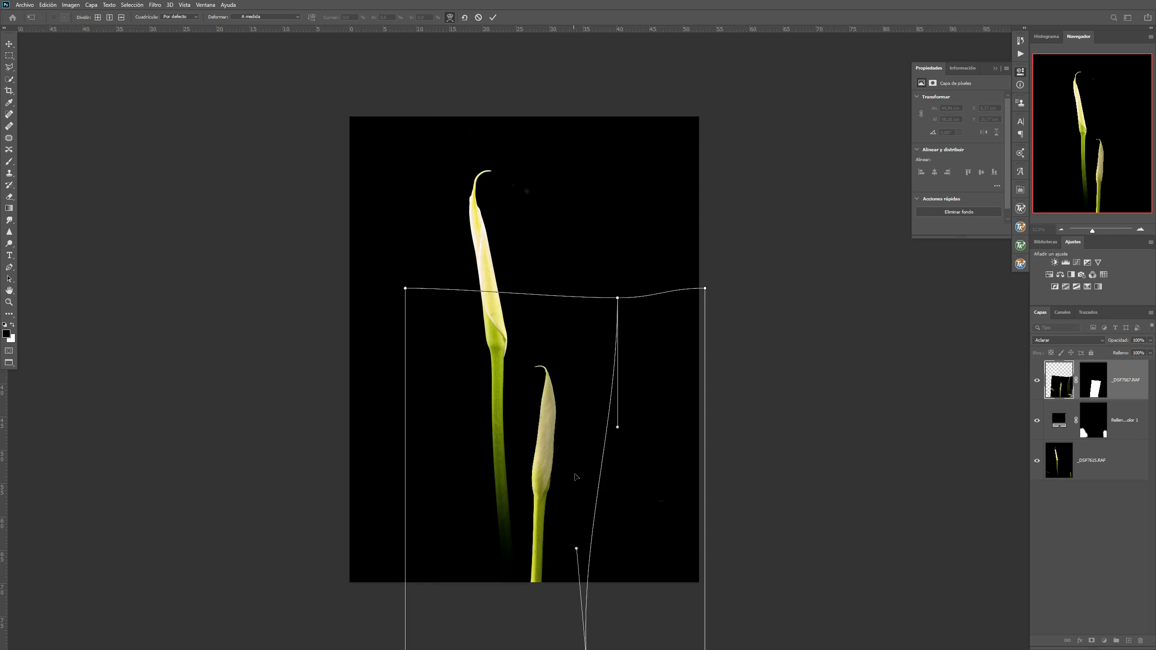
{"action": "left_click_drag", "start_coordinate": [617, 298], "coordinate": [632, 296]}
{"action": "left_click_drag", "start_coordinate": [577, 550], "coordinate": [576, 552]}
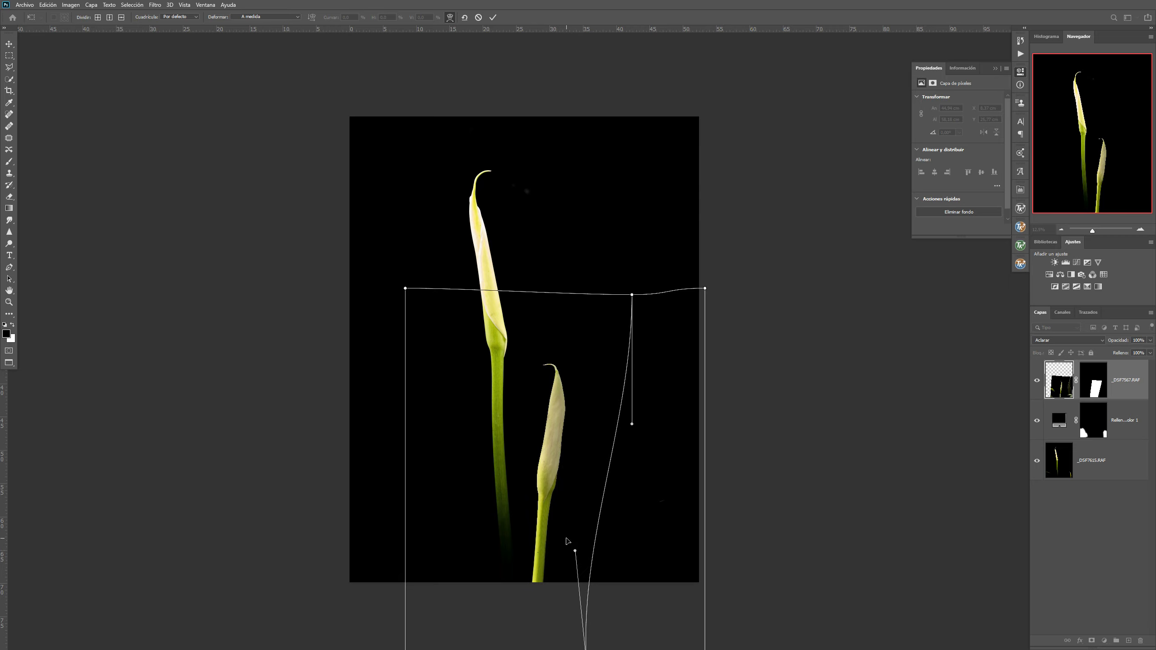
{"action": "key", "text": "Return"}
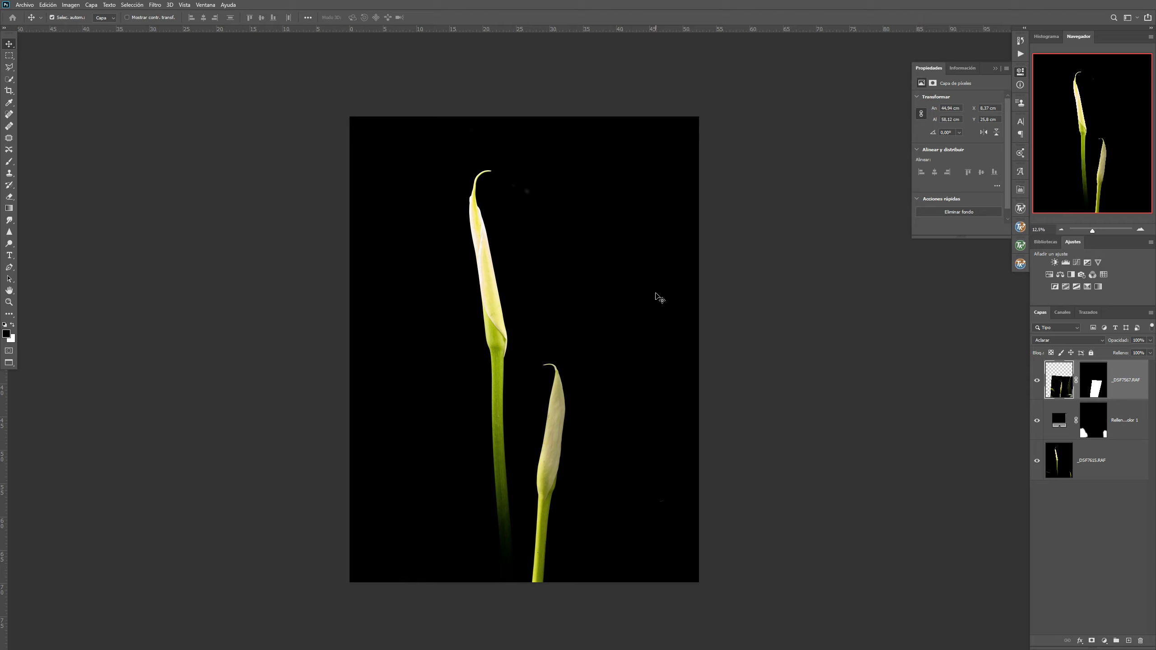
Step: Add a Curves adjustment layer on top, pull its midtones down to darken, and invert its mask to black
{"action": "key", "text": "ctrl"}
{"action": "left_click", "coordinate": [1077, 263]}
{"action": "left_click_drag", "start_coordinate": [962, 153], "coordinate": [971, 165]}
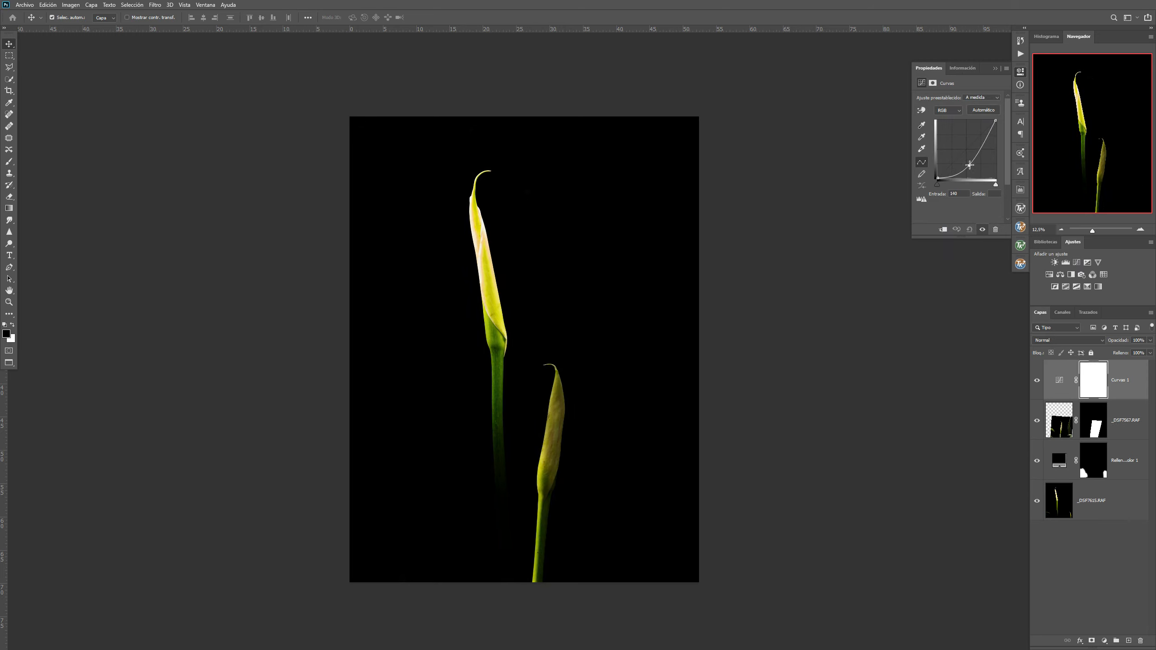
{"action": "left_click", "coordinate": [1099, 394]}
{"action": "key", "text": "ctrl+i"}
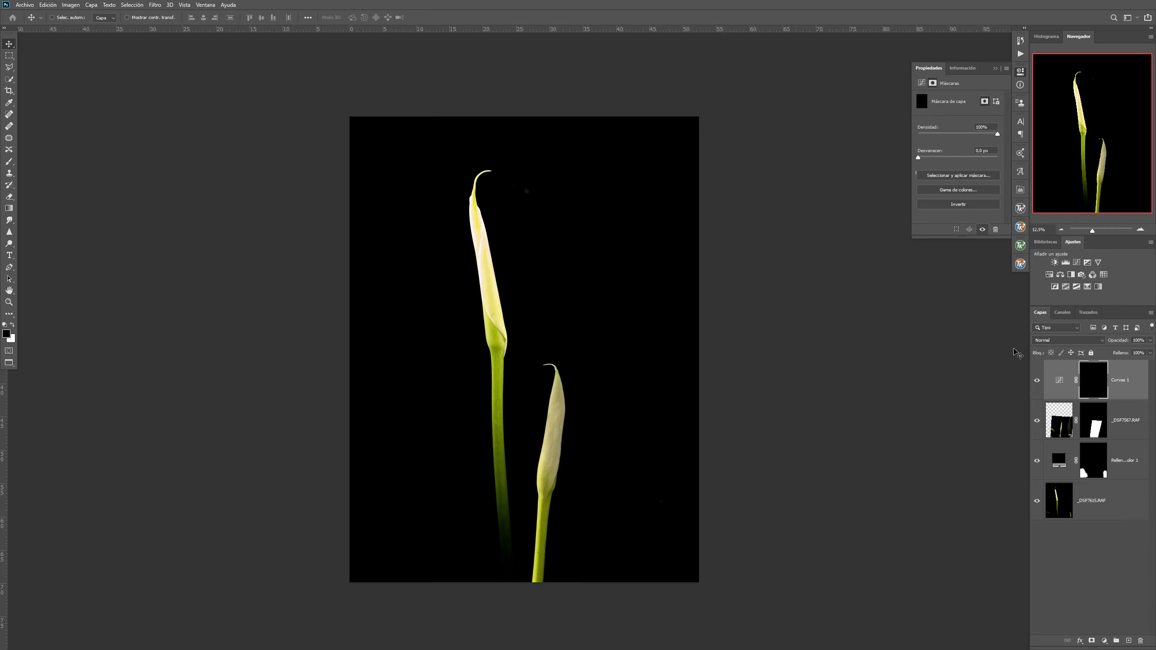
Step: Set up a soft round Brush of about 513 px with 49% opacity and 58% flow
{"action": "key", "text": "b"}
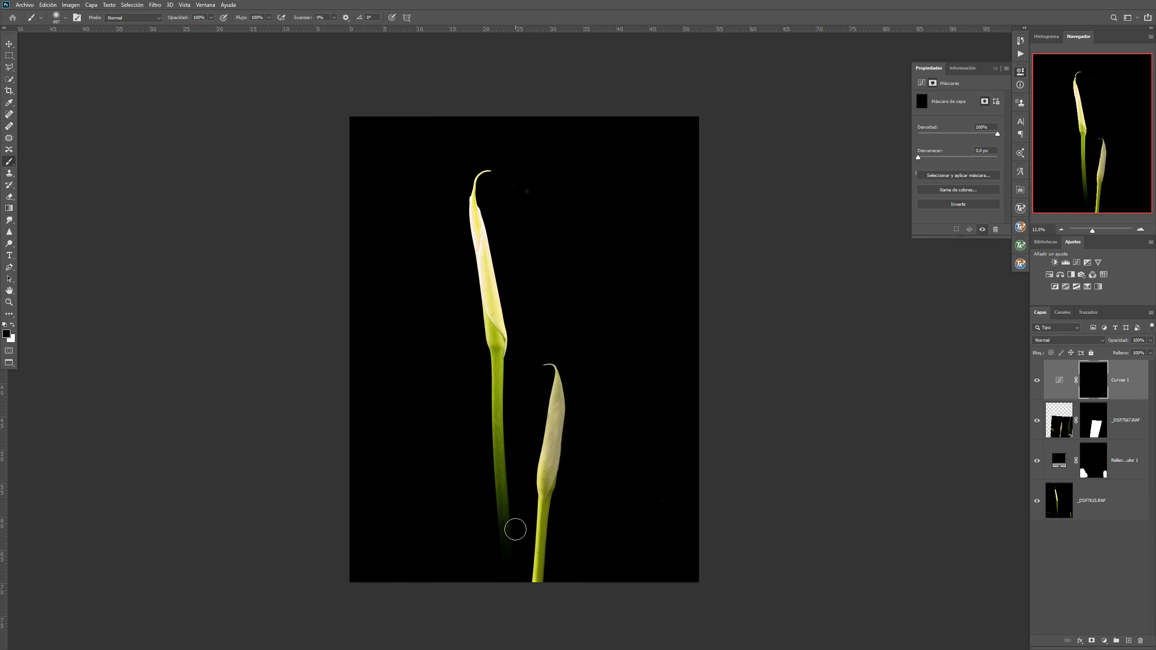
{"action": "right_click", "coordinate": [522, 552]}
{"action": "left_click_drag", "start_coordinate": [626, 360], "coordinate": [629, 360]}
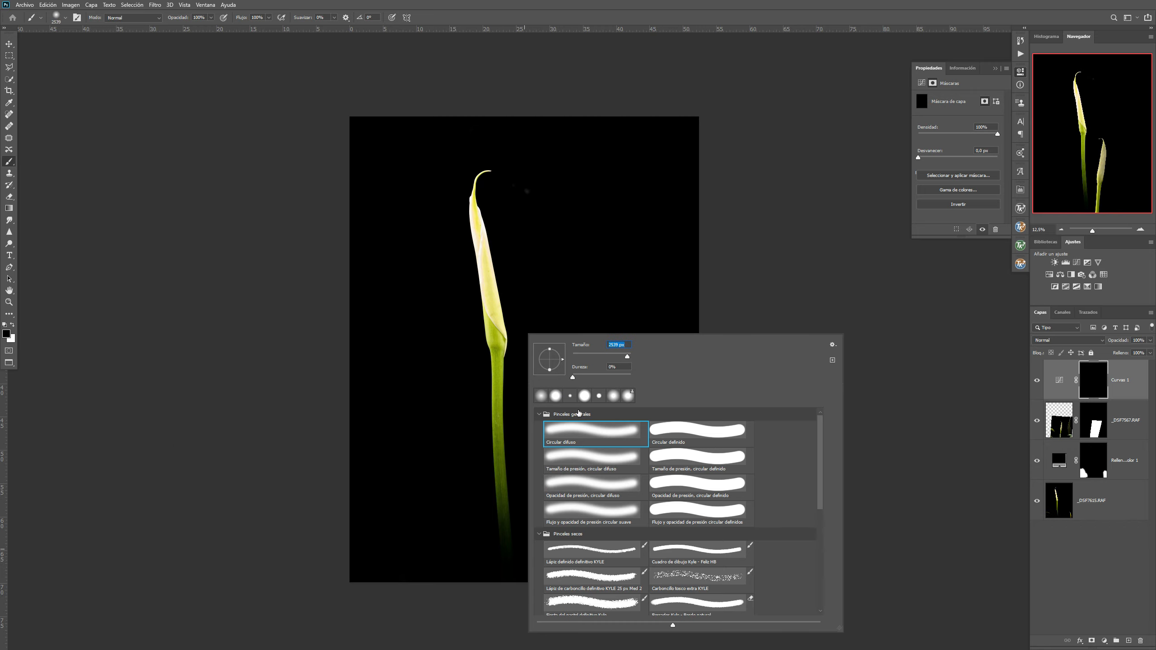
{"action": "left_click_drag", "start_coordinate": [628, 357], "coordinate": [626, 359]}
{"action": "left_click", "coordinate": [768, 242]}
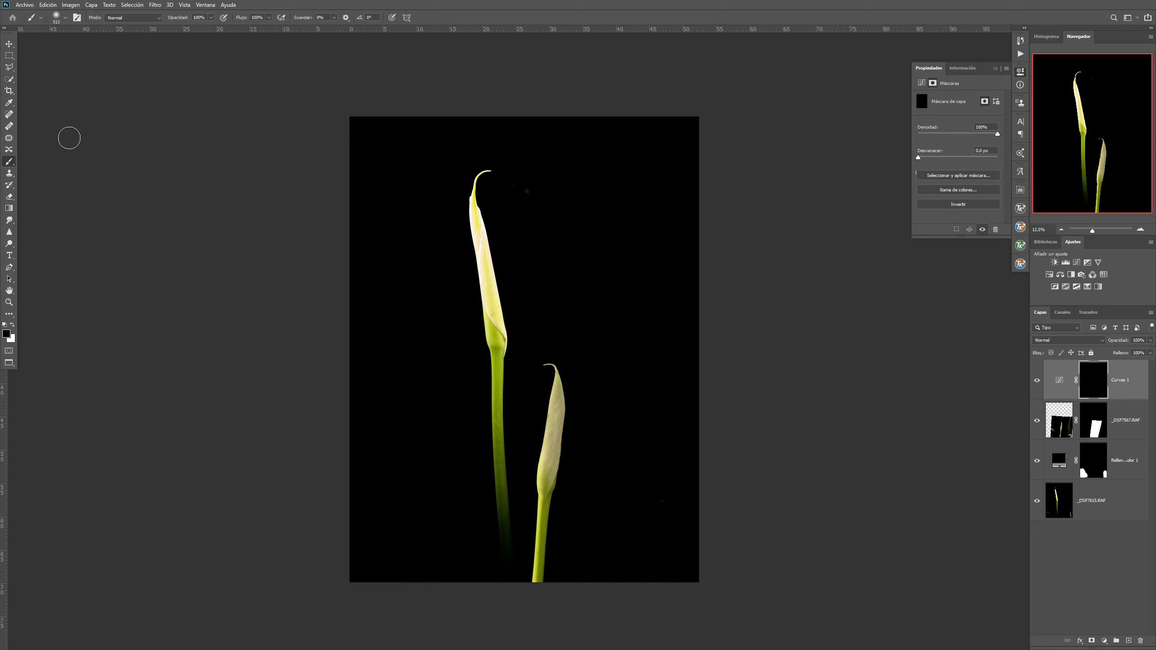
{"action": "left_click", "coordinate": [211, 17]}
{"action": "left_click_drag", "start_coordinate": [207, 28], "coordinate": [251, 28]}
{"action": "left_click", "coordinate": [269, 18]}
Step: Paint white over the base of the small flower's stem on the Curves mask, and pull the curve down slightly further
{"action": "left_click", "coordinate": [12, 325]}
{"action": "left_click", "coordinate": [538, 534]}
{"action": "left_click", "coordinate": [542, 538]}
{"action": "left_click", "coordinate": [540, 548]}
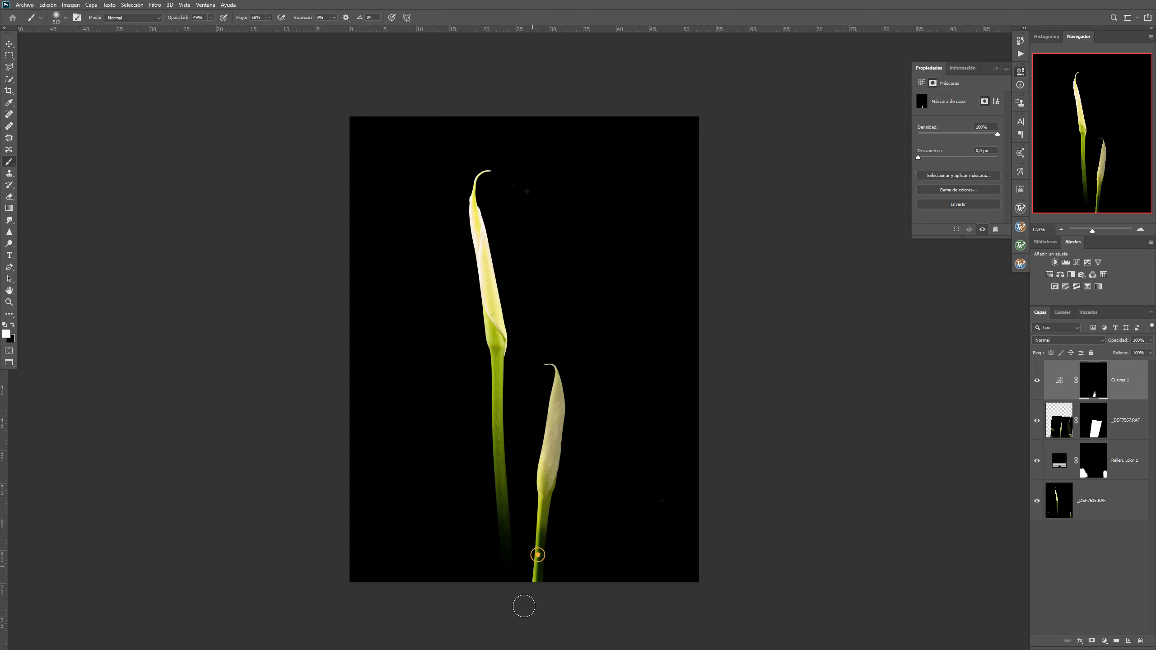
{"action": "left_click", "coordinate": [539, 549]}
{"action": "left_click", "coordinate": [538, 550]}
{"action": "left_click", "coordinate": [1057, 382]}
{"action": "left_click_drag", "start_coordinate": [971, 165], "coordinate": [974, 164]}
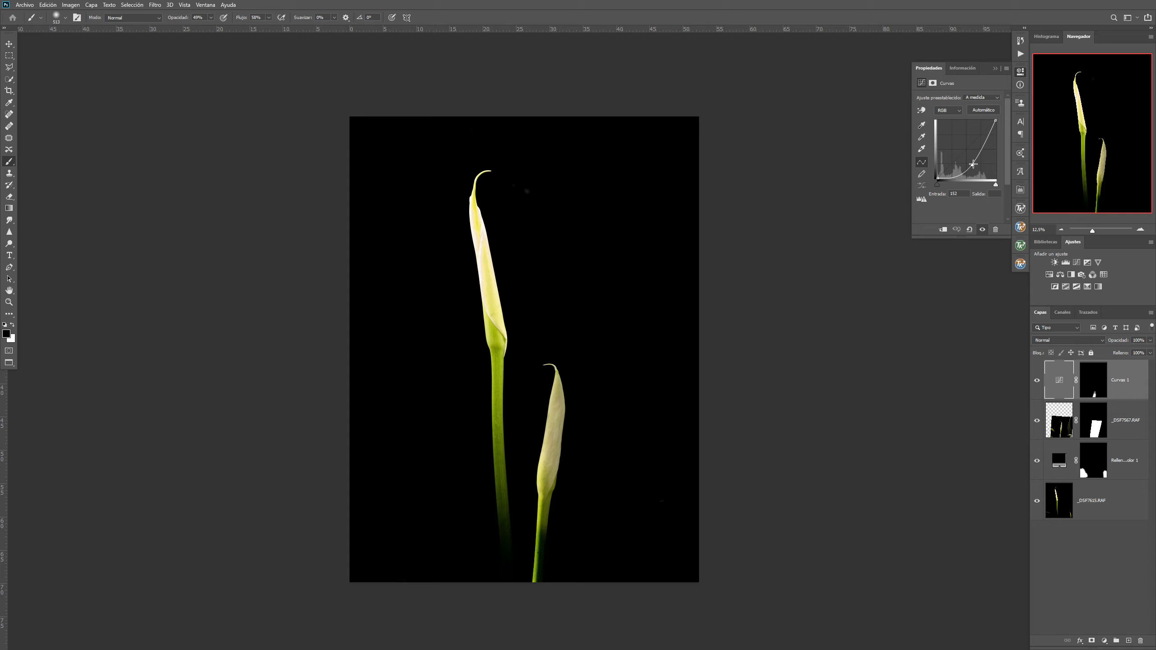
Step: Lower the brush opacity and flow and softly paint white on the Curvas 1 mask along the small flower's stem
{"action": "left_click", "coordinate": [1097, 386]}
{"action": "key", "text": "x"}
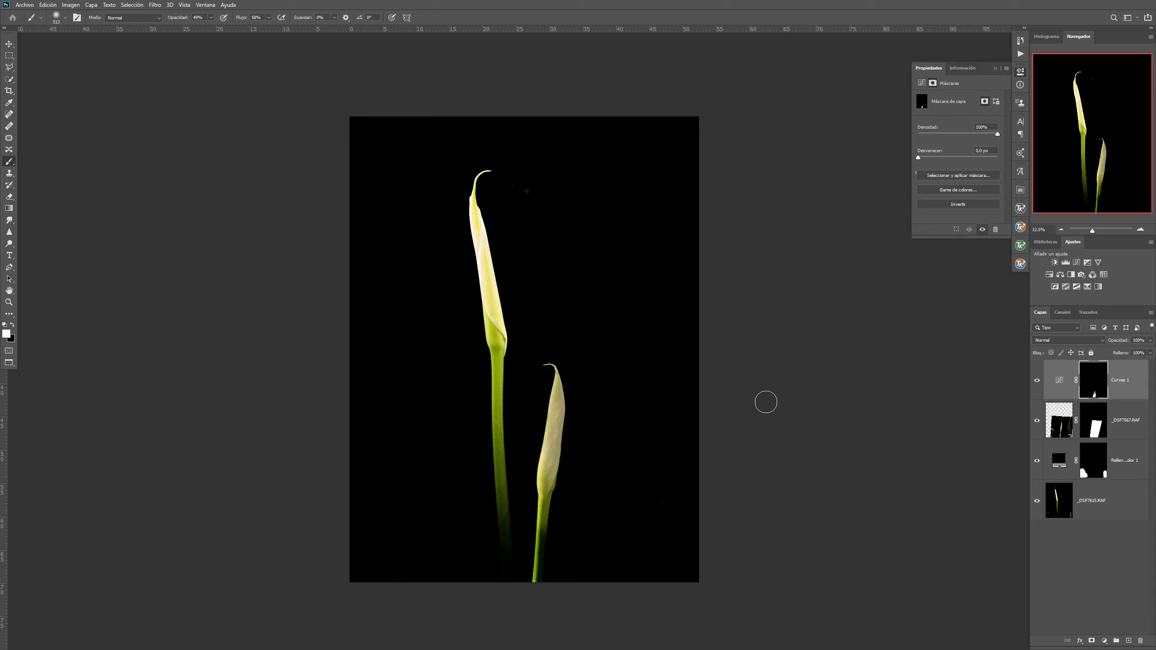
{"action": "left_click", "coordinate": [211, 17]}
{"action": "left_click_drag", "start_coordinate": [212, 28], "coordinate": [196, 27]}
{"action": "left_click", "coordinate": [270, 18]}
{"action": "left_click_drag", "start_coordinate": [271, 28], "coordinate": [251, 28]}
{"action": "left_click", "coordinate": [543, 535]}
{"action": "mouse_move", "coordinate": [551, 474]}
{"action": "left_mouse_down"}
{"action": "mouse_move", "coordinate": [559, 510]}
{"action": "mouse_move", "coordinate": [539, 545]}
{"action": "mouse_move", "coordinate": [560, 448]}
{"action": "mouse_move", "coordinate": [527, 585]}
{"action": "mouse_move", "coordinate": [544, 500]}
{"action": "left_mouse_up"}
{"action": "mouse_move", "coordinate": [537, 556]}
{"action": "left_mouse_down"}
{"action": "mouse_move", "coordinate": [535, 541]}
{"action": "mouse_move", "coordinate": [529, 551]}
{"action": "left_mouse_up"}
{"action": "left_click", "coordinate": [530, 569]}
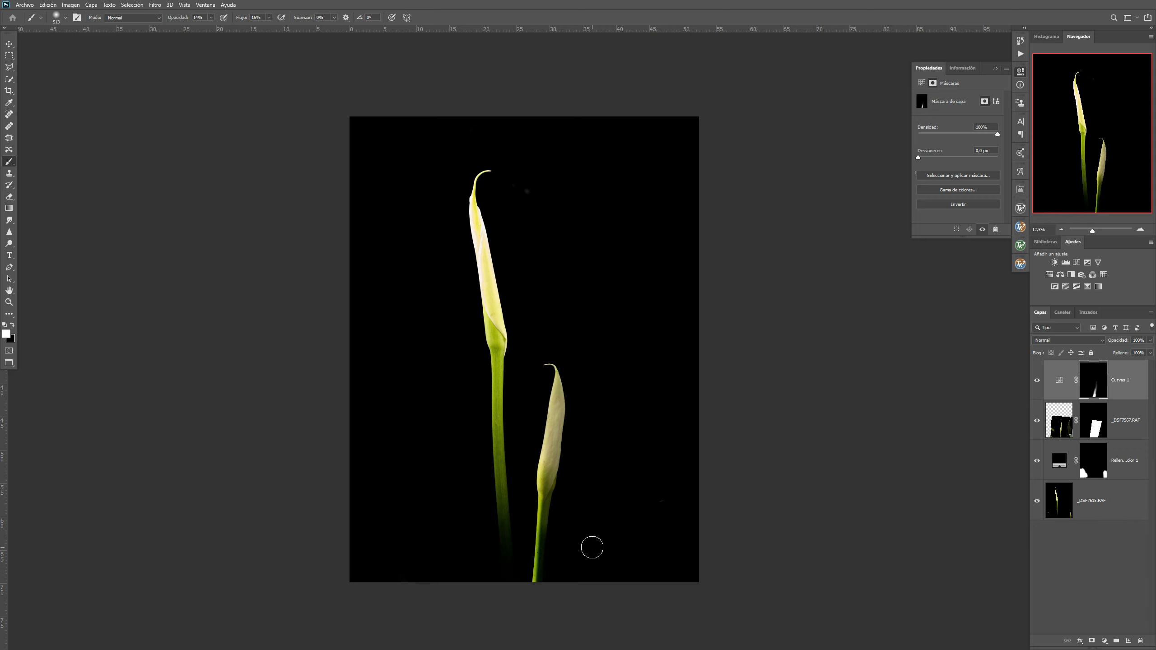
Step: Examine the small flower and its shaded stem up close, from the tip down to the image's lower edge
{"action": "key", "text": "ctrl+plus"}
{"action": "key", "text": "ctrl+plus"}
{"action": "key", "text": "ctrl+plus"}
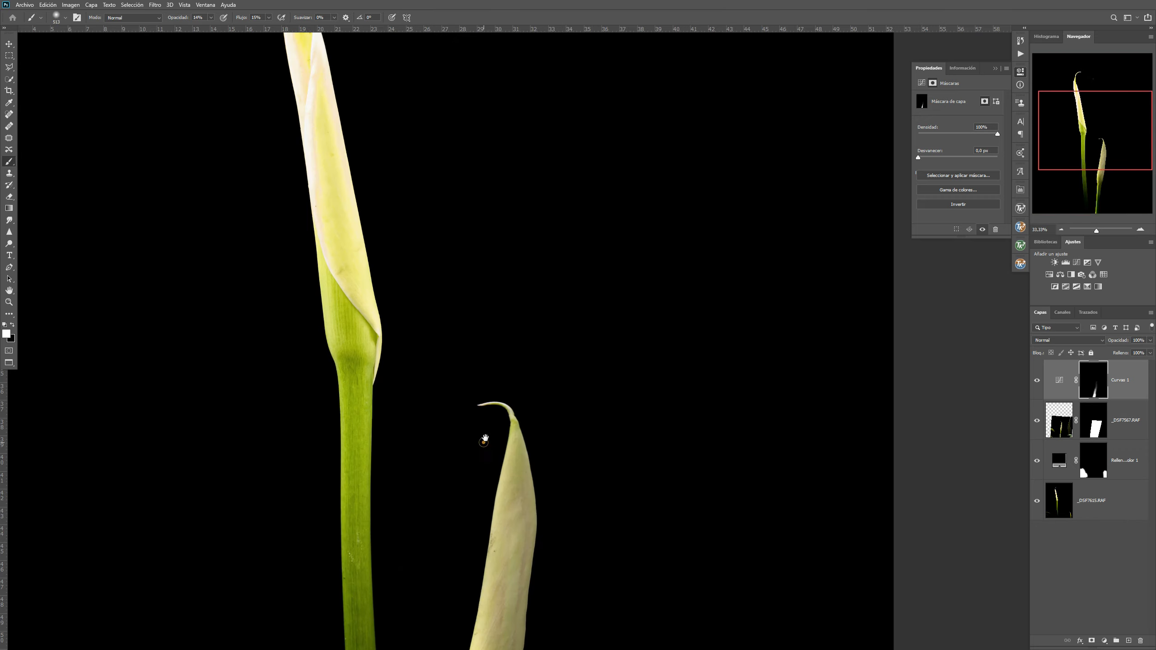
{"action": "left_click_drag", "start_coordinate": [483, 440], "coordinate": [557, 108]}
{"action": "left_click_drag", "start_coordinate": [568, 463], "coordinate": [542, 418]}
{"action": "left_click_drag", "start_coordinate": [533, 529], "coordinate": [515, 453]}
{"action": "left_click_drag", "start_coordinate": [485, 239], "coordinate": [530, 502]}
{"action": "scroll", "coordinate": [537, 385], "scroll_direction": "down", "scroll_amount": 8}
{"action": "left_click_drag", "start_coordinate": [555, 382], "coordinate": [535, 400]}
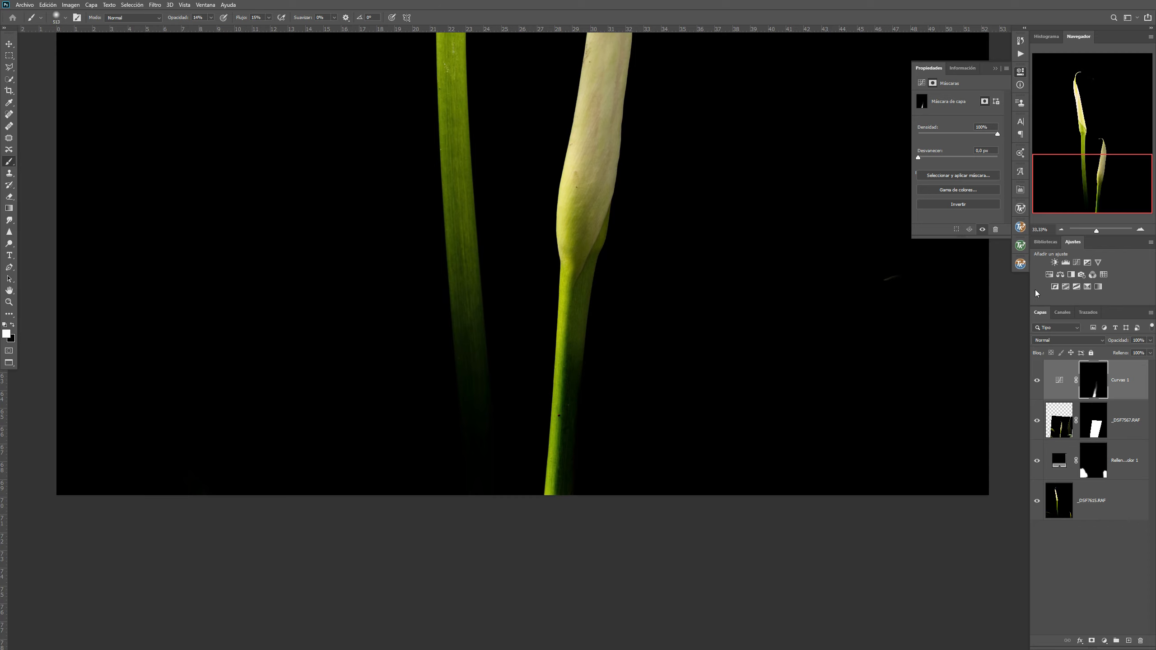
Step: Add a second Curves adjustment layer with darkened midtones and invert its mask to black
{"action": "left_click", "coordinate": [1077, 263]}
{"action": "mouse_move", "coordinate": [967, 148]}
{"action": "left_mouse_down"}
{"action": "mouse_move", "coordinate": [983, 170]}
{"action": "mouse_move", "coordinate": [974, 158]}
{"action": "left_mouse_up"}
{"action": "left_click", "coordinate": [1098, 383]}
{"action": "key", "text": "ctrl+i"}
Step: Reduce the brush size, try a stroke at the small stem's base, and raise the brush opacity and flow
{"action": "right_click", "coordinate": [548, 302]}
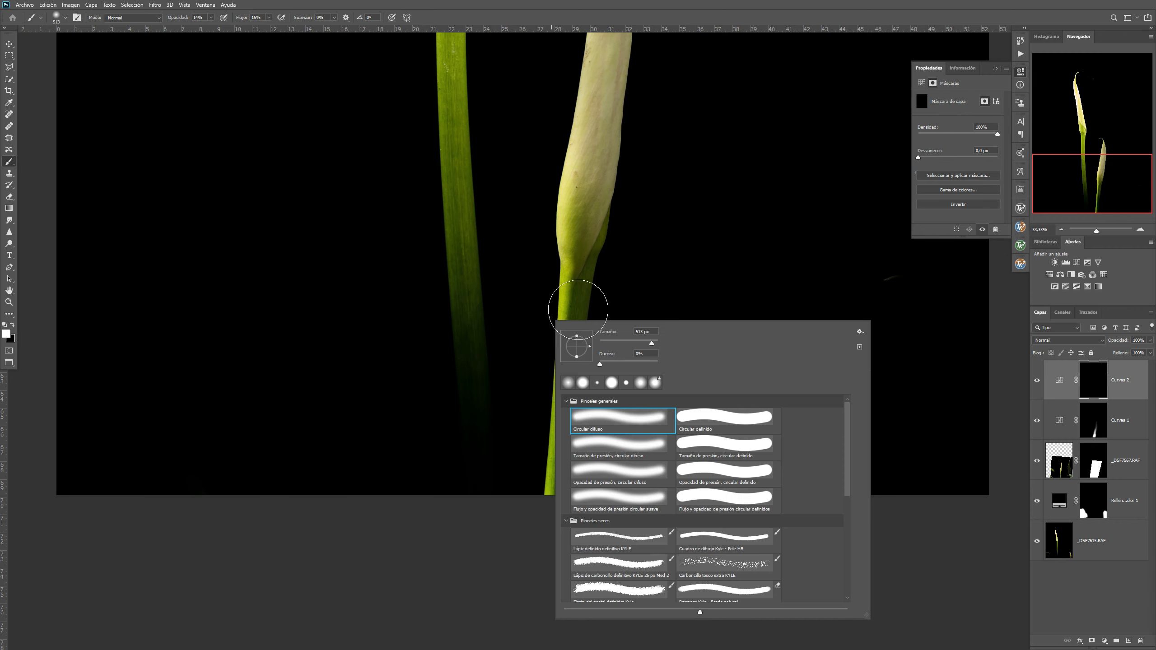
{"action": "type", "text": "116"}
{"action": "left_click_drag", "start_coordinate": [634, 343], "coordinate": [643, 343]}
{"action": "left_click", "coordinate": [532, 528]}
{"action": "mouse_move", "coordinate": [543, 497]}
{"action": "left_mouse_down"}
{"action": "mouse_move", "coordinate": [553, 444]}
{"action": "mouse_move", "coordinate": [541, 453]}
{"action": "left_mouse_up"}
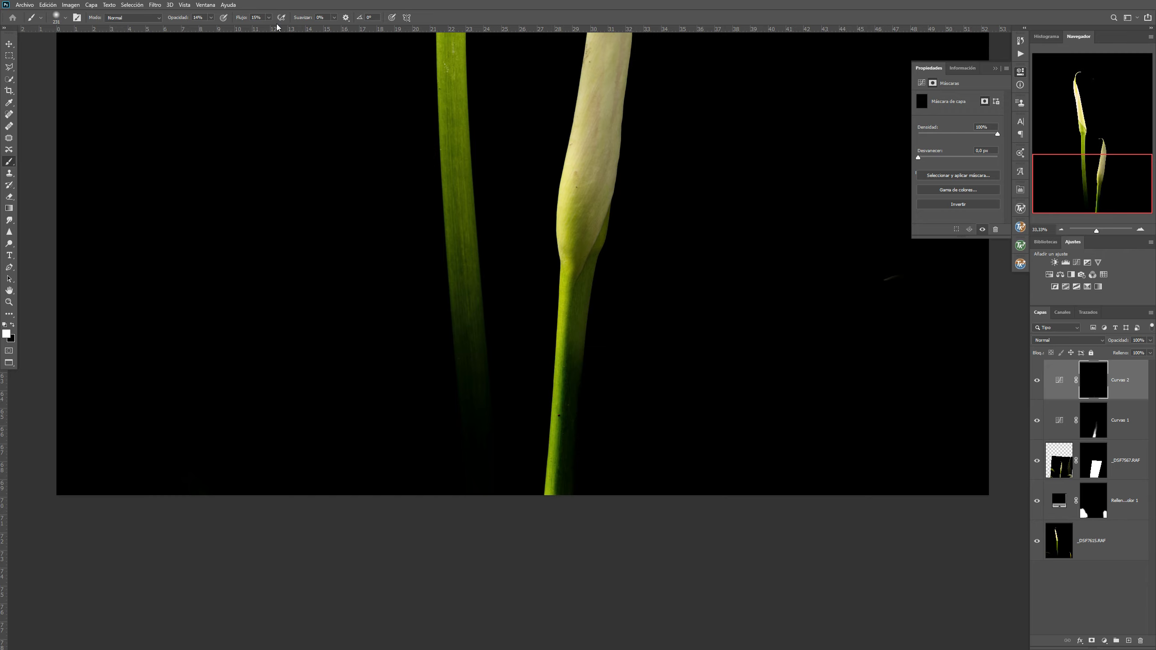
{"action": "left_click_drag", "start_coordinate": [211, 17], "coordinate": [286, 28]}
Step: Paint white on the Curvas 2 mask along the small flower's lower stem so it fades darker toward the base
{"action": "mouse_move", "coordinate": [544, 493]}
{"action": "left_mouse_down"}
{"action": "mouse_move", "coordinate": [572, 319]}
{"action": "mouse_move", "coordinate": [560, 321]}
{"action": "mouse_move", "coordinate": [565, 282]}
{"action": "left_mouse_up"}
{"action": "left_click_drag", "start_coordinate": [537, 500], "coordinate": [560, 332]}
{"action": "left_click_drag", "start_coordinate": [542, 503], "coordinate": [559, 374]}
{"action": "left_click_drag", "start_coordinate": [539, 519], "coordinate": [560, 395]}
{"action": "mouse_move", "coordinate": [548, 481]}
{"action": "left_mouse_down"}
{"action": "mouse_move", "coordinate": [544, 490]}
{"action": "mouse_move", "coordinate": [563, 424]}
{"action": "left_mouse_up"}
{"action": "mouse_move", "coordinate": [542, 506]}
{"action": "left_mouse_down"}
{"action": "mouse_move", "coordinate": [576, 335]}
{"action": "mouse_move", "coordinate": [568, 396]}
{"action": "mouse_move", "coordinate": [578, 354]}
{"action": "left_mouse_up"}
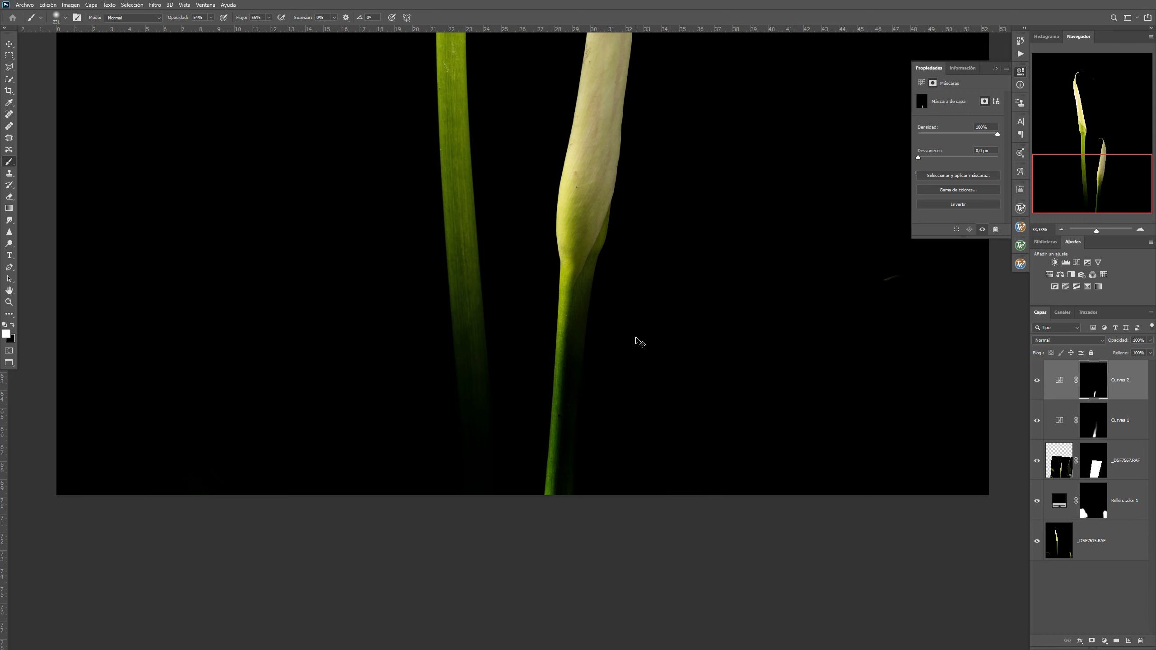
Step: Select all five layers, from Curvas 2 down to the bottom photo, and convert them into one smart object
{"action": "key", "text": "ctrl+0"}
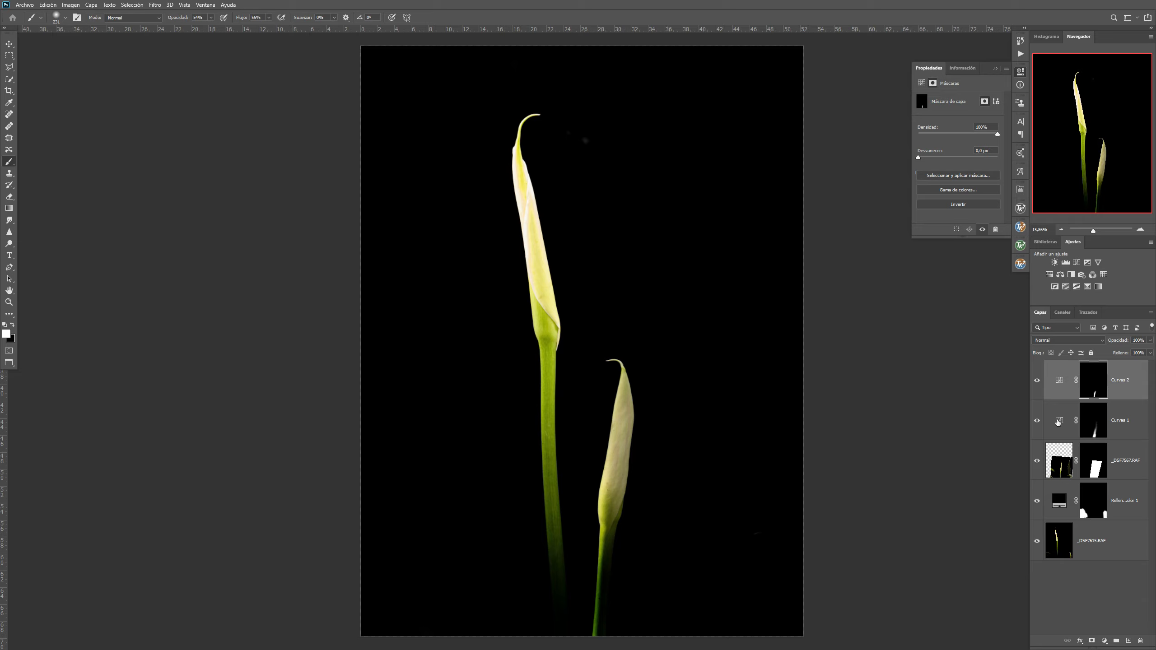
{"action": "left_click", "coordinate": [1137, 383]}
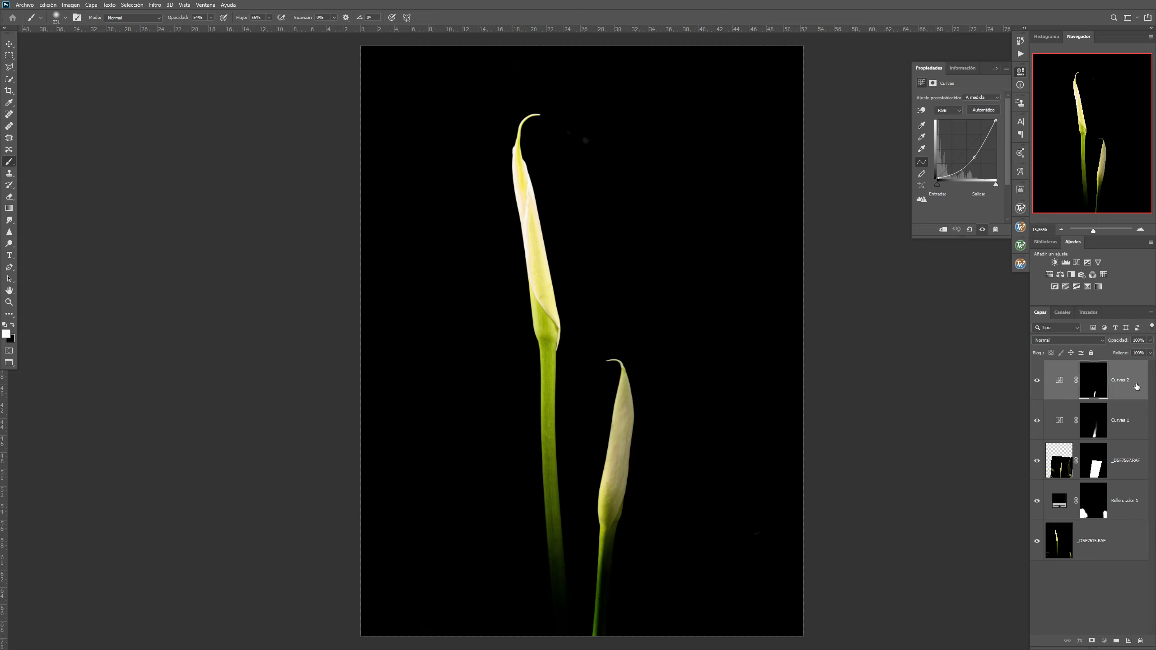
{"action": "left_click", "coordinate": [1141, 547], "text": "shift"}
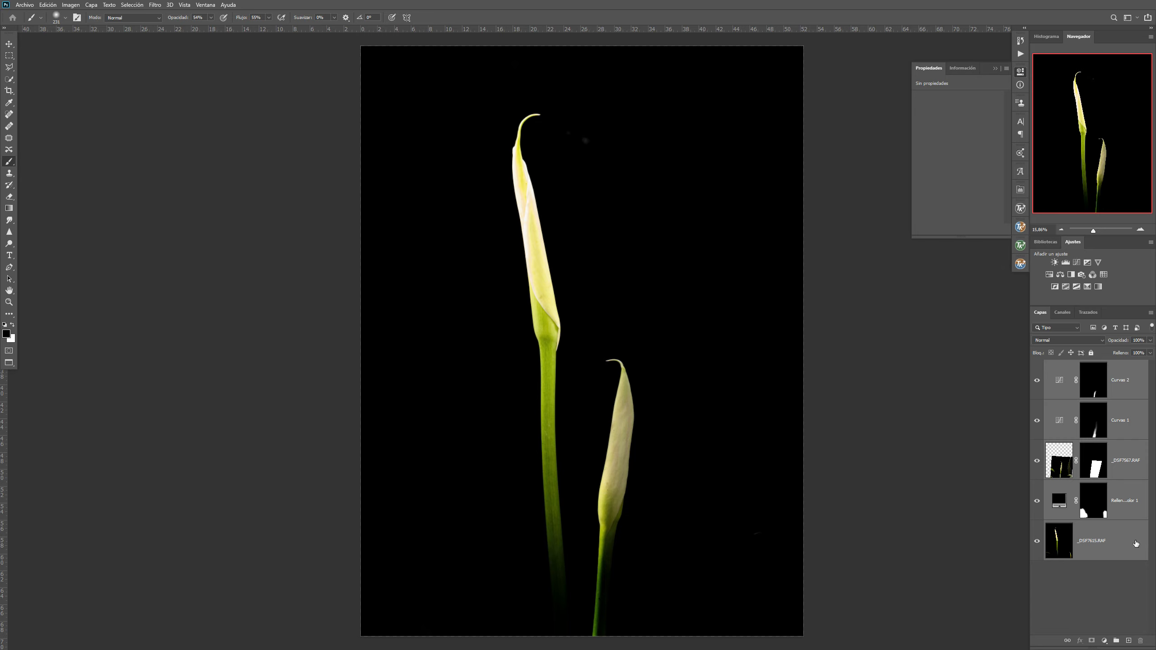
{"action": "right_click", "coordinate": [1131, 371]}
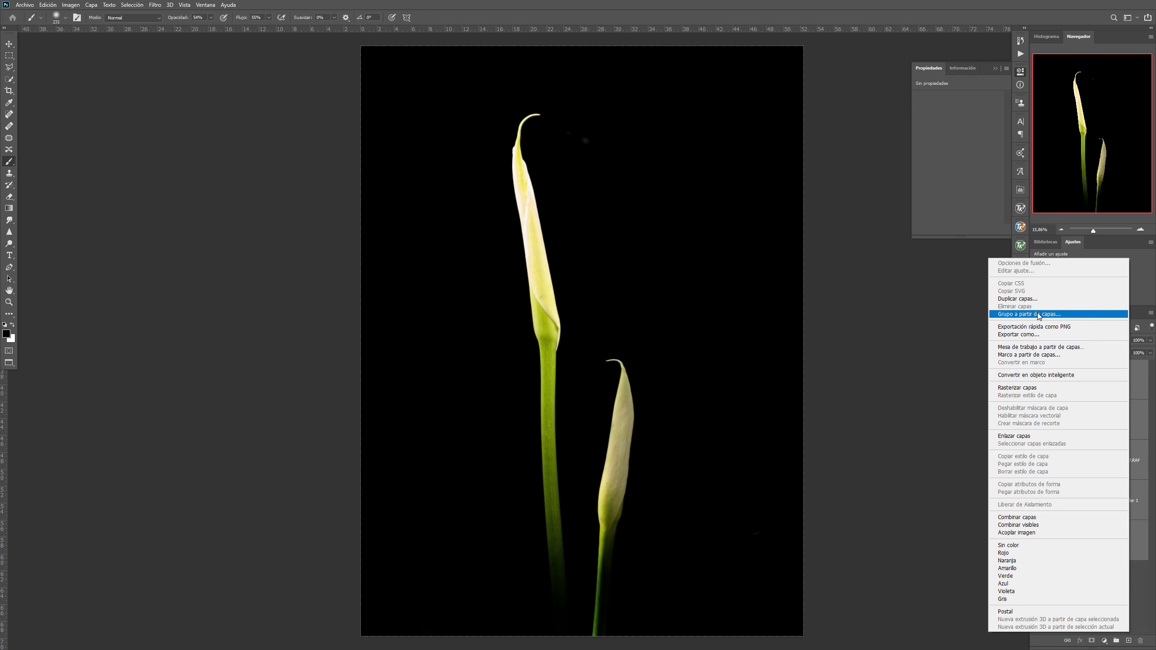
{"action": "left_click", "coordinate": [1039, 374]}
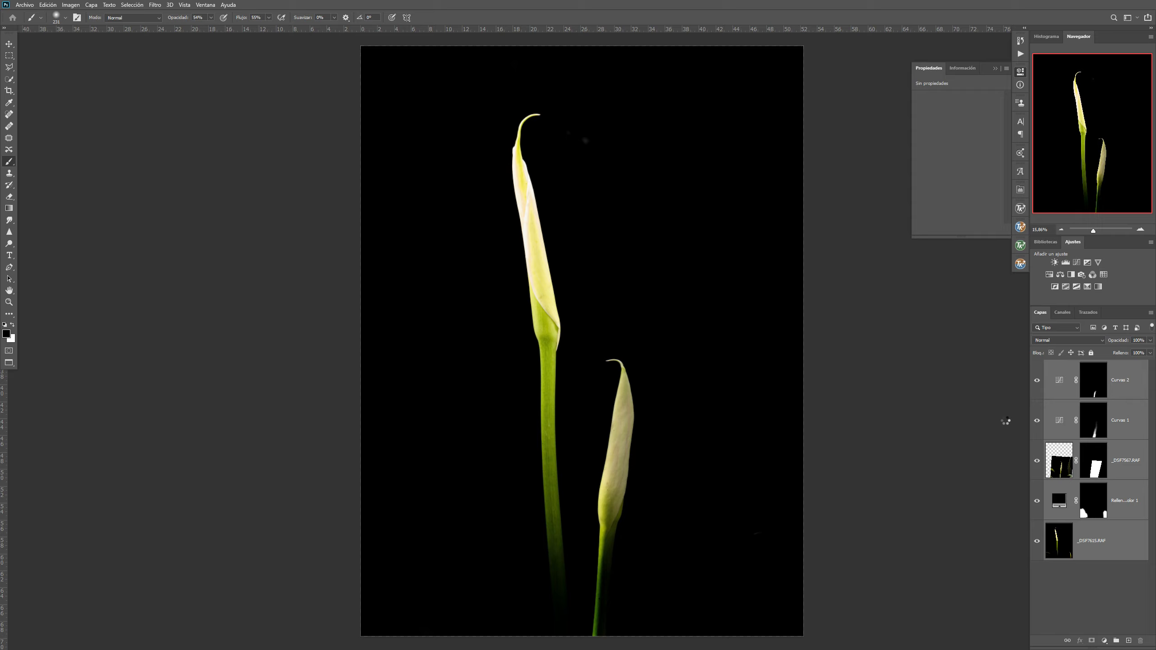